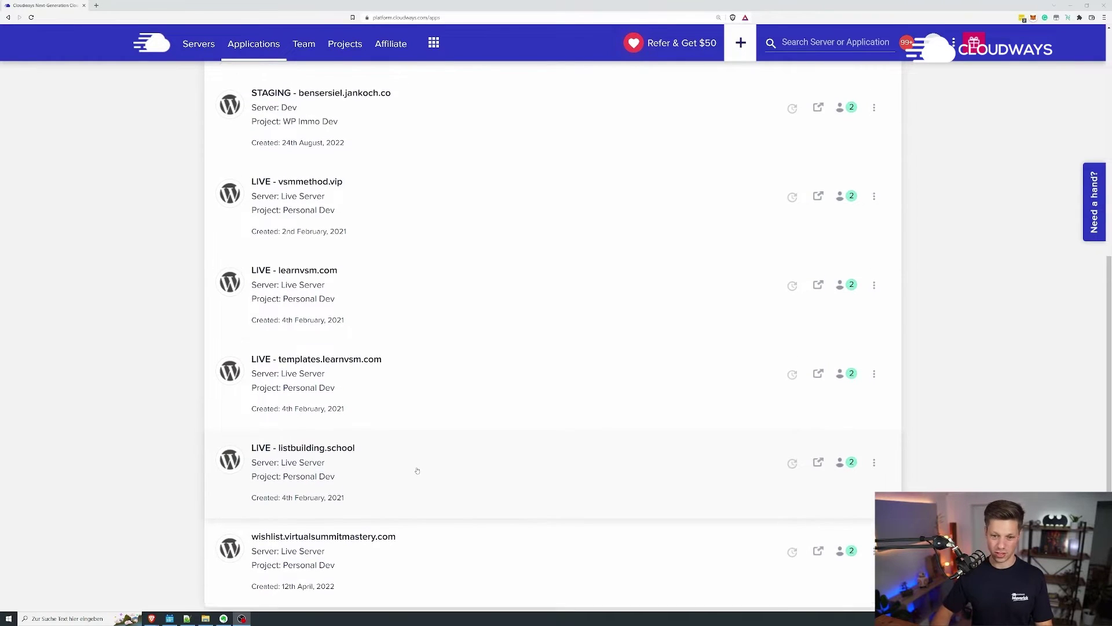
{"action": "scroll", "coordinate": [470, 455], "scroll_direction": "up", "scroll_amount": 5}
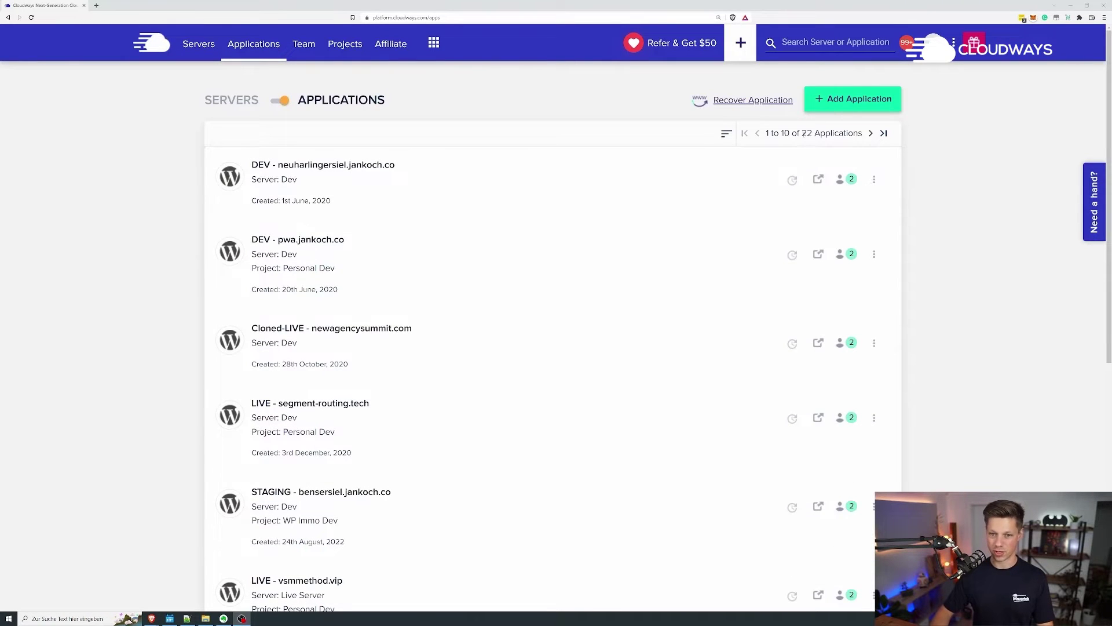
Delete the pwa.jankoch.co app via its actions menu, confirming with DELETE and Submit
{"action": "double_click", "coordinate": [807, 133]}
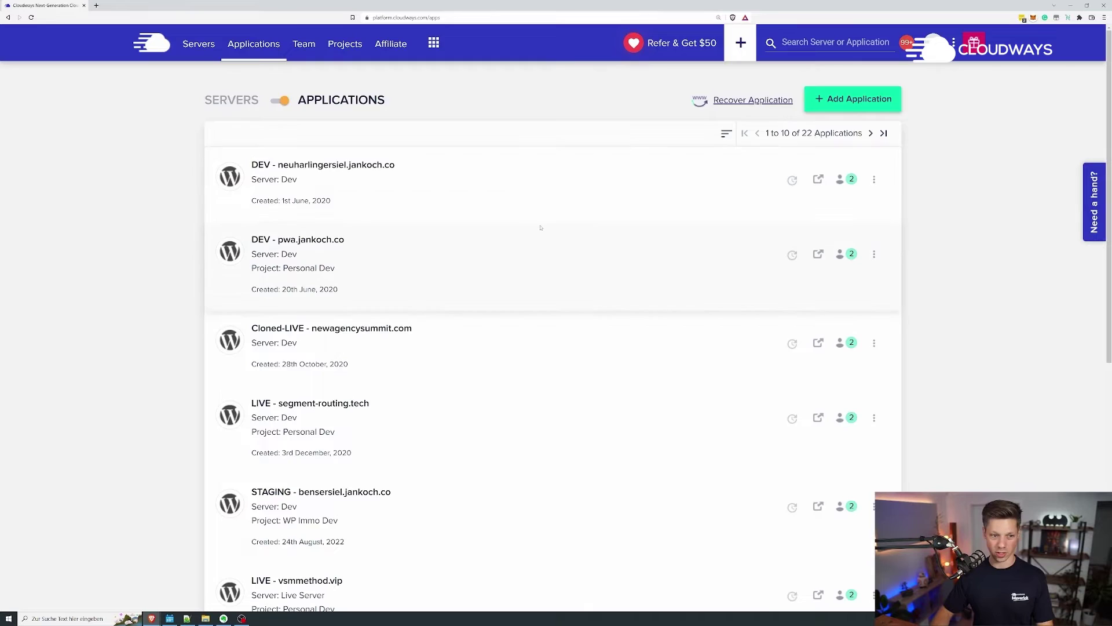
{"action": "scroll", "coordinate": [556, 217], "scroll_direction": "down", "scroll_amount": 1}
{"action": "scroll", "coordinate": [388, 145], "scroll_direction": "up", "scroll_amount": 1}
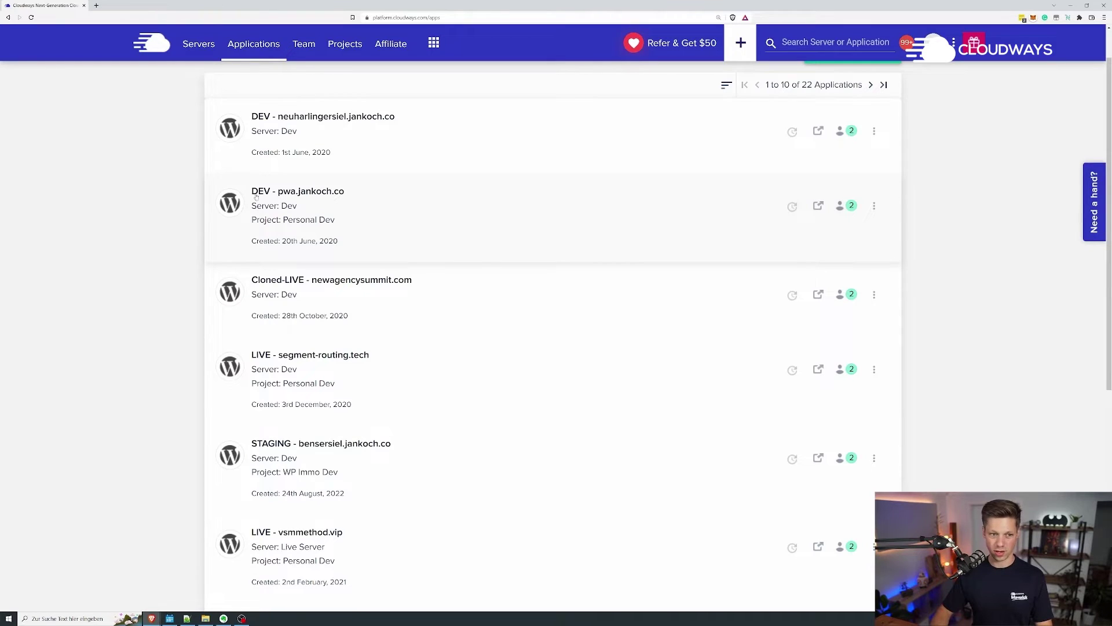
{"action": "left_click", "coordinate": [873, 205]}
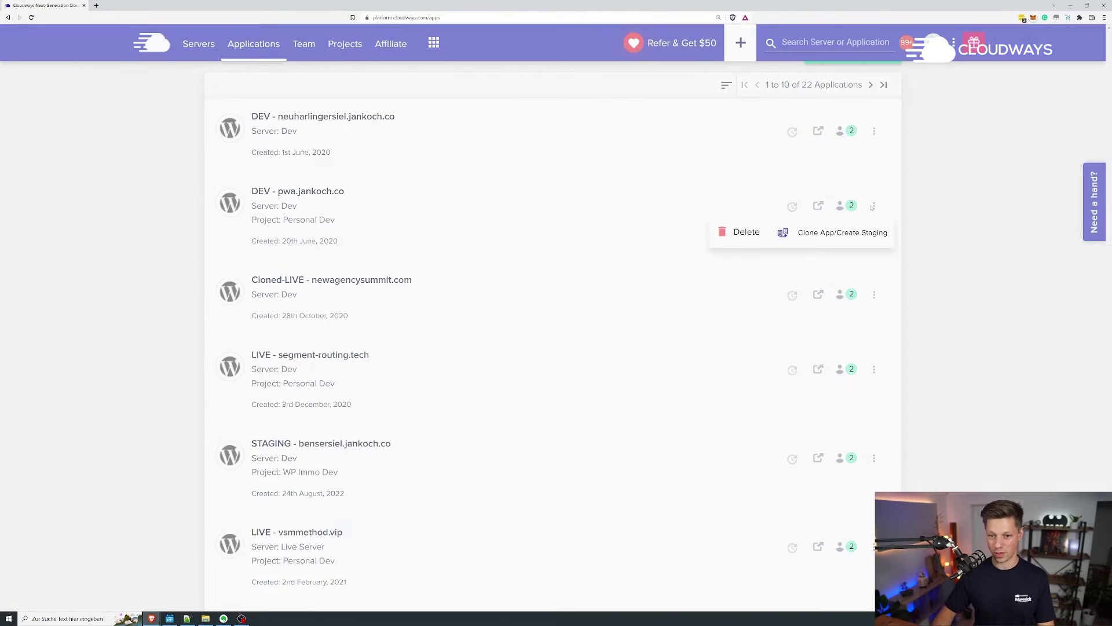
{"action": "left_click", "coordinate": [739, 231]}
{"action": "type", "text": "DELE"}
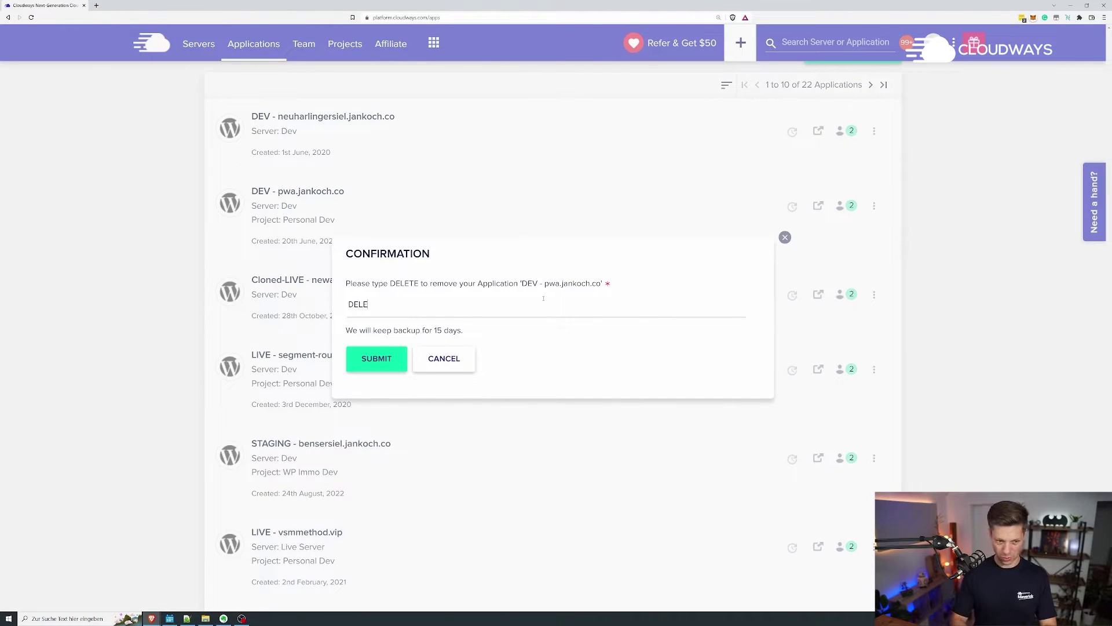
{"action": "type", "text": "TE"}
{"action": "left_click", "coordinate": [370, 364]}
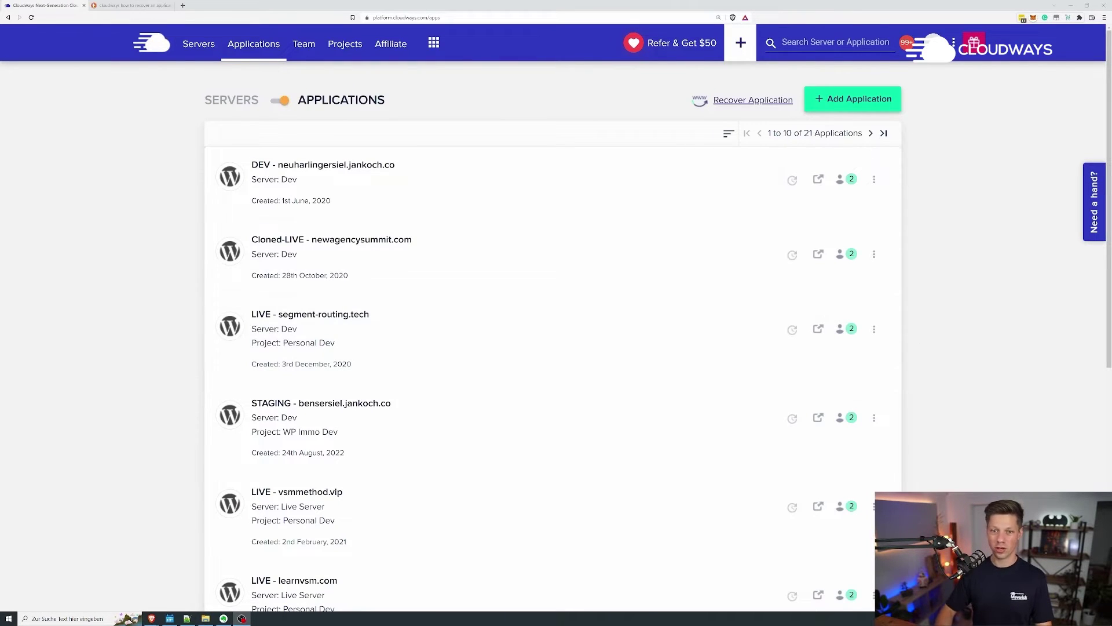
Search for 'pwa.jankoch.co' to confirm it is gone, then bring up Recover Application's deleted-apps list
{"action": "left_click", "coordinate": [829, 41]}
{"action": "type", "text": "pwa.jankoch.co"}
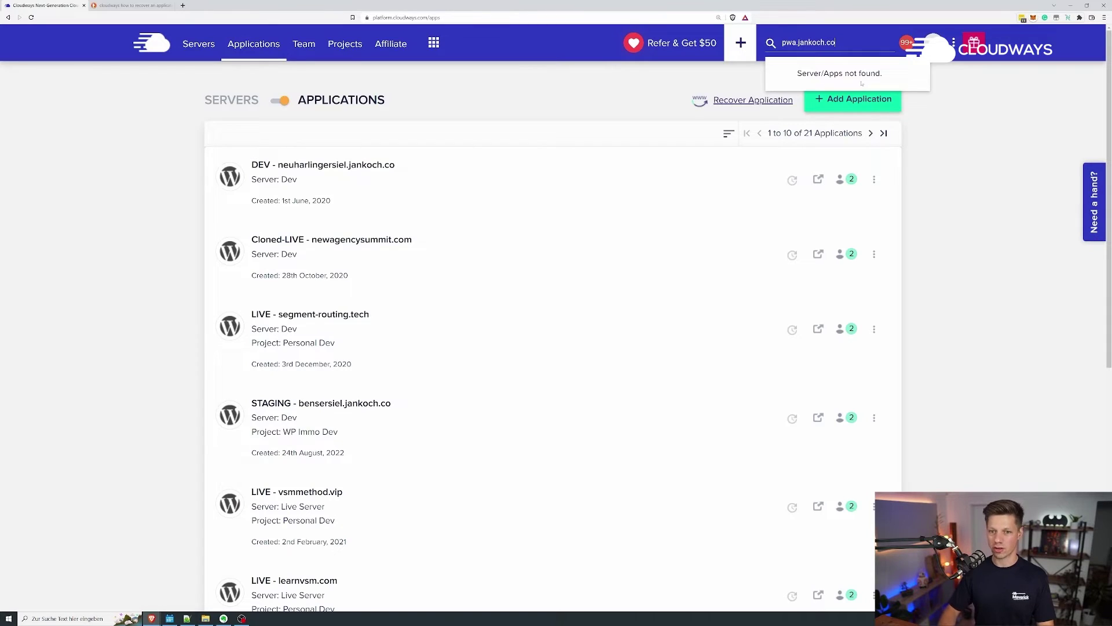
{"action": "left_click", "coordinate": [982, 150]}
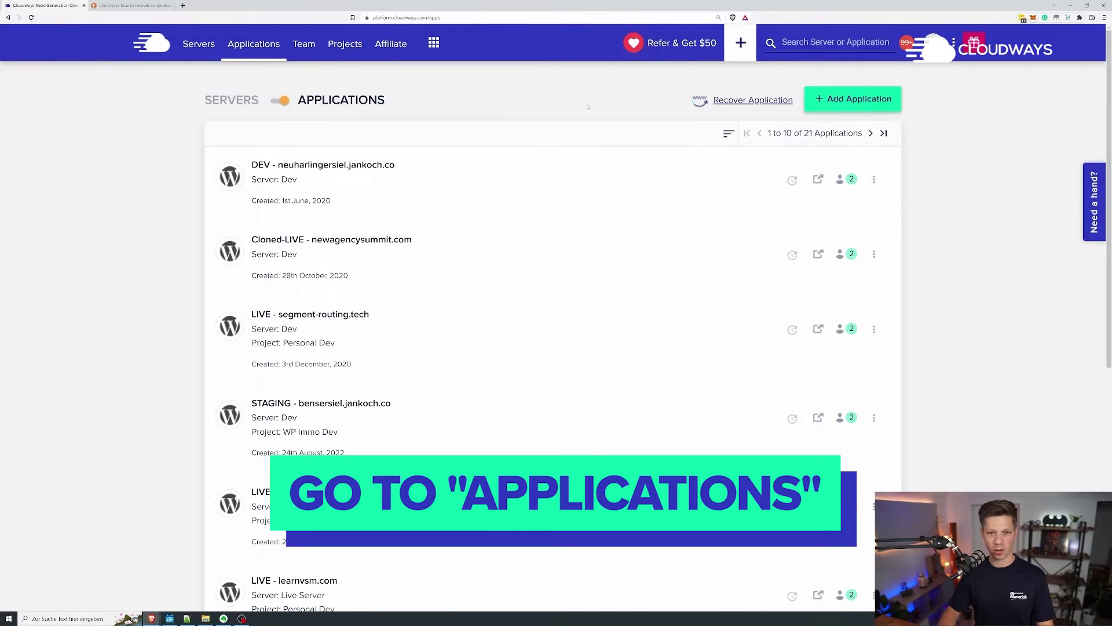
{"action": "key", "text": "ctrl+plus"}
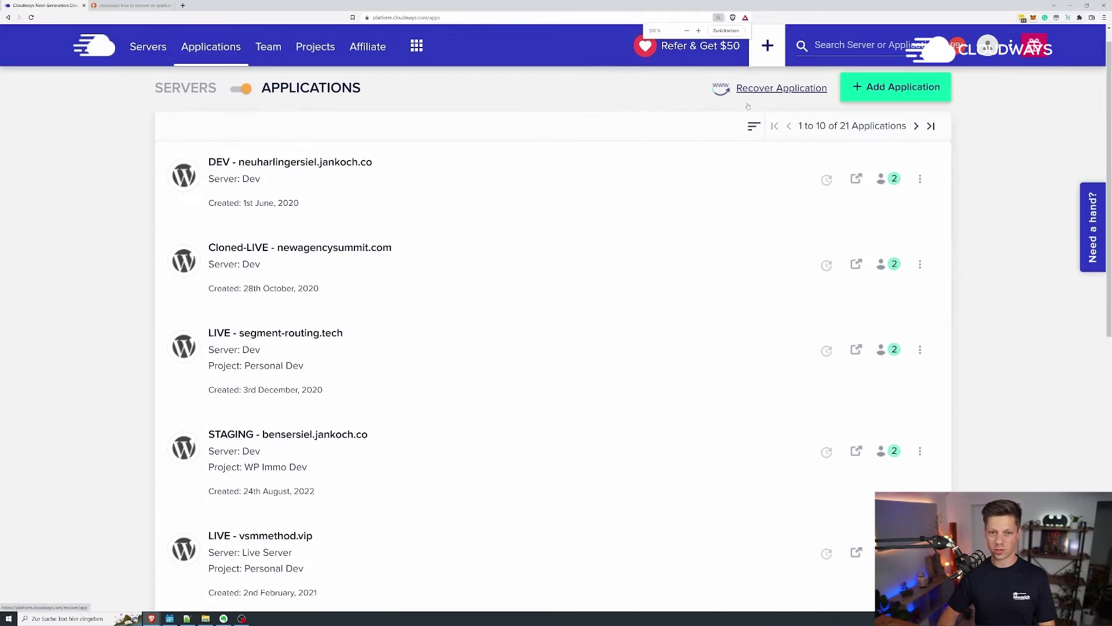
{"action": "scroll", "coordinate": [785, 91], "scroll_direction": "up", "scroll_amount": 1}
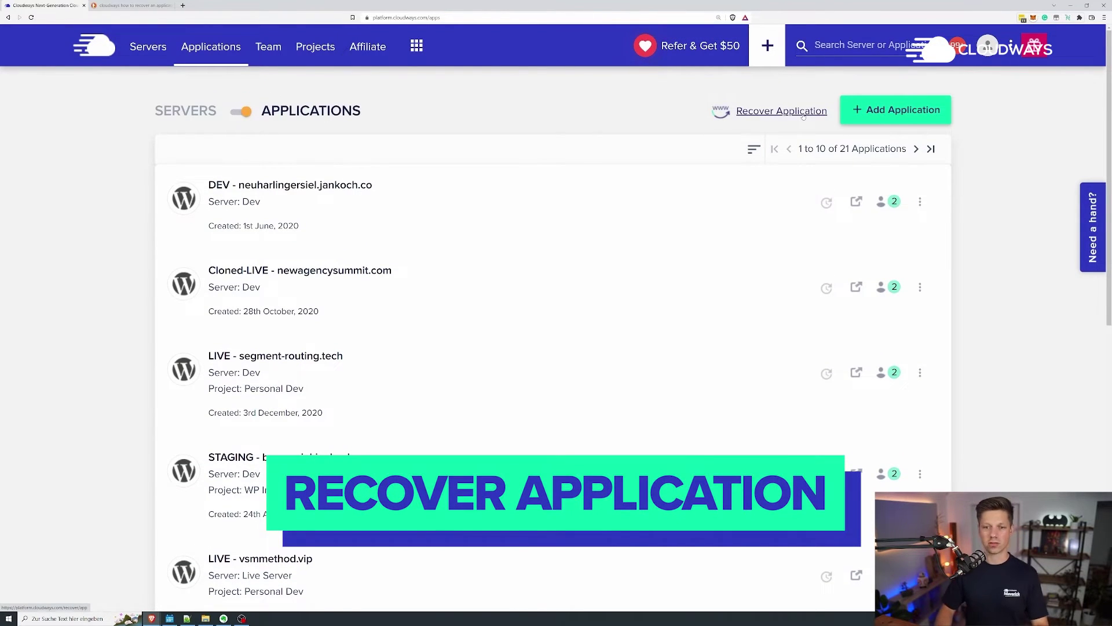
{"action": "left_click", "coordinate": [801, 113]}
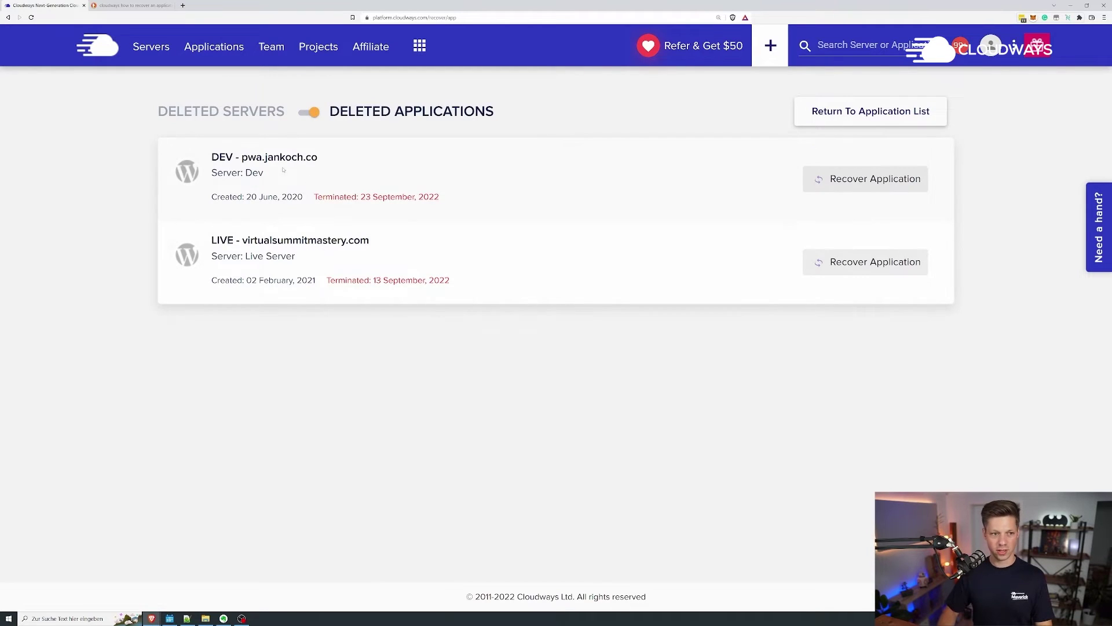
{"action": "left_click", "coordinate": [310, 112]}
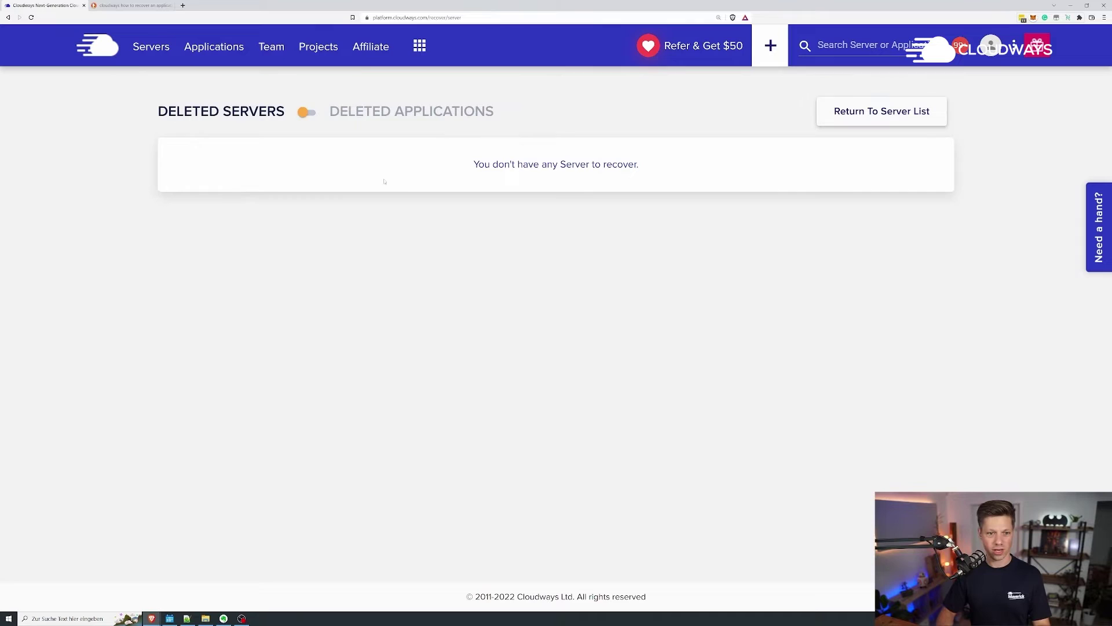
{"action": "left_click", "coordinate": [309, 111]}
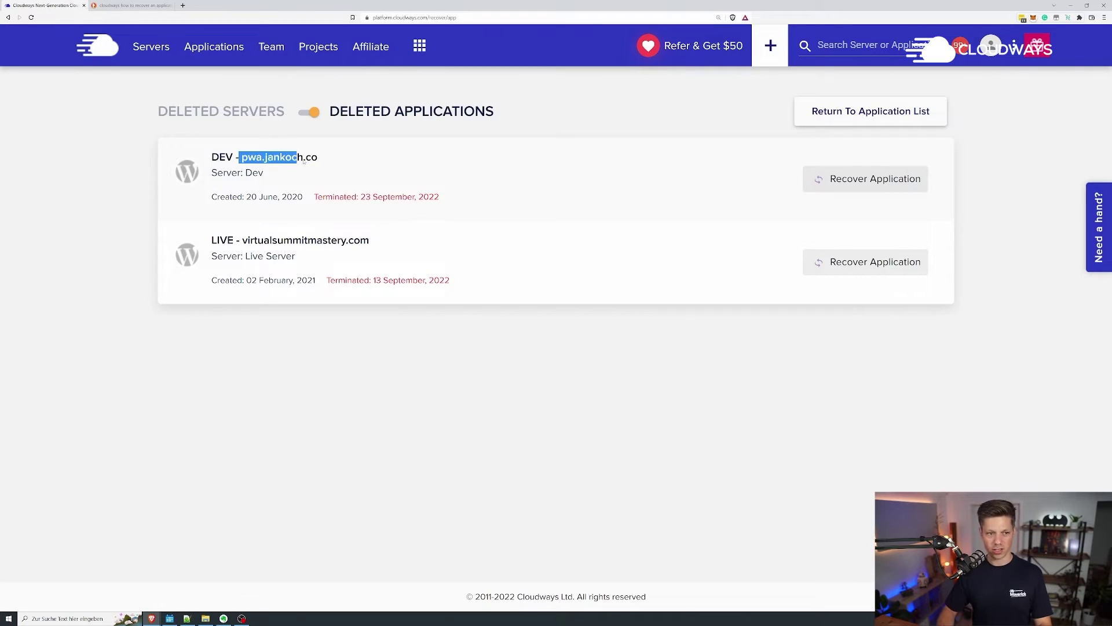
Recover DEV - pwa.jankoch.co onto the Dev (same server) destination and continue
{"action": "left_click_drag", "start_coordinate": [242, 163], "coordinate": [319, 159]}
{"action": "left_click", "coordinate": [331, 160]}
{"action": "left_click", "coordinate": [875, 179]}
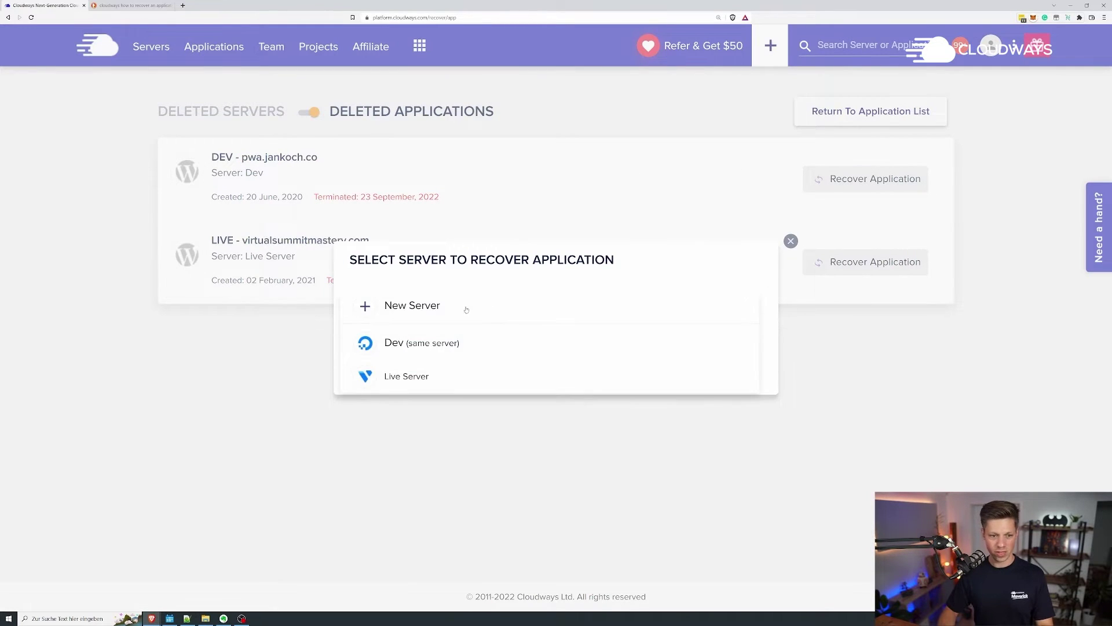
{"action": "left_click", "coordinate": [414, 347]}
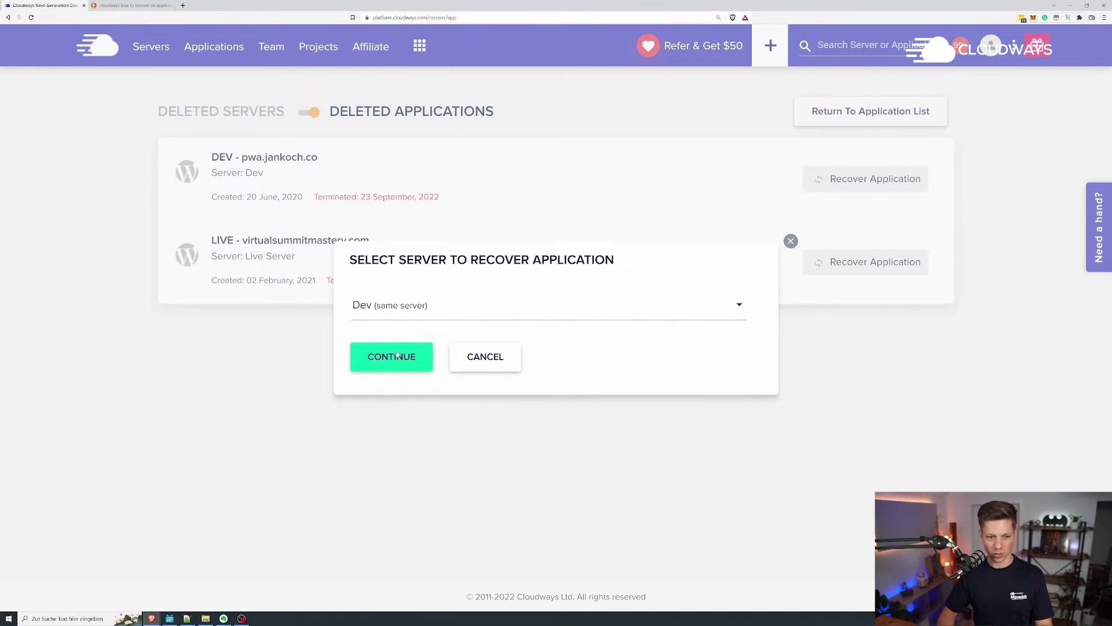
{"action": "left_click", "coordinate": [397, 355]}
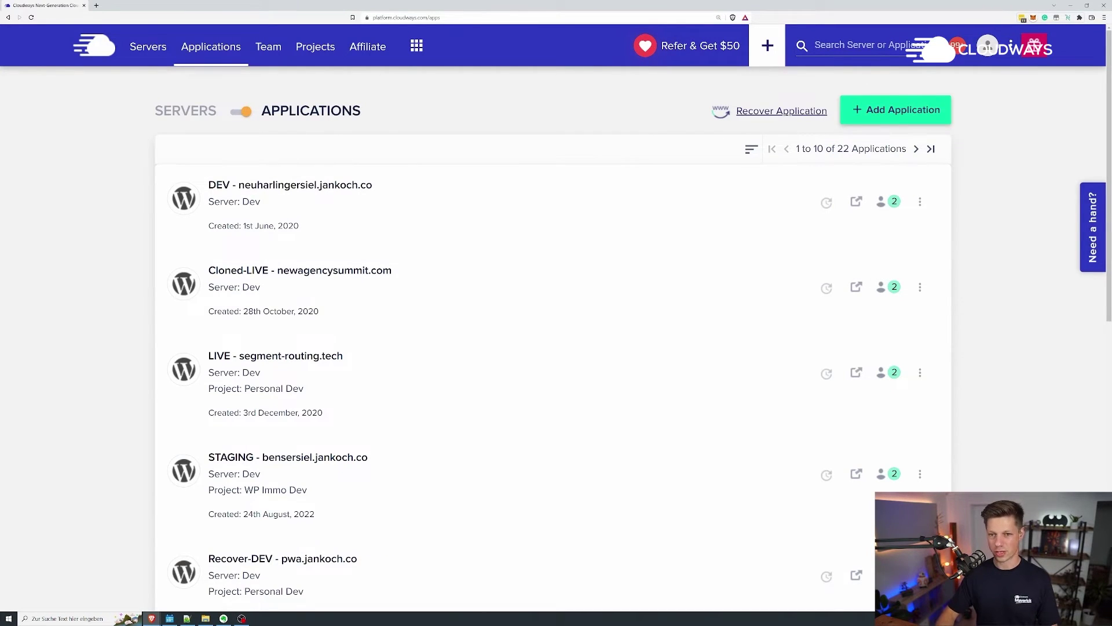
{"action": "type", "text": "pwa"}
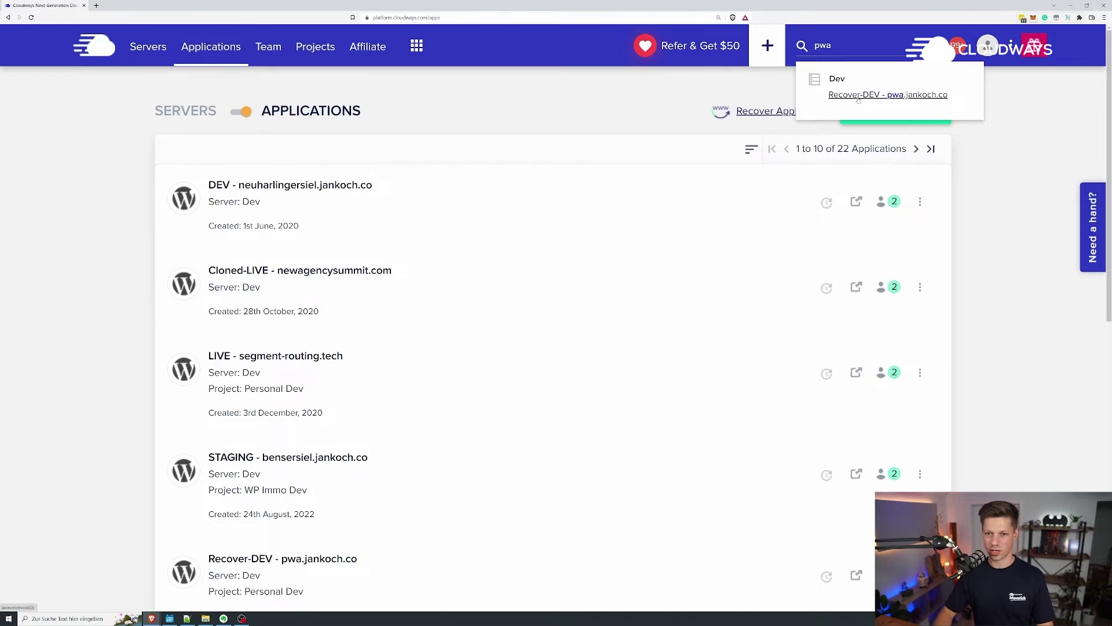
{"action": "left_click", "coordinate": [893, 96]}
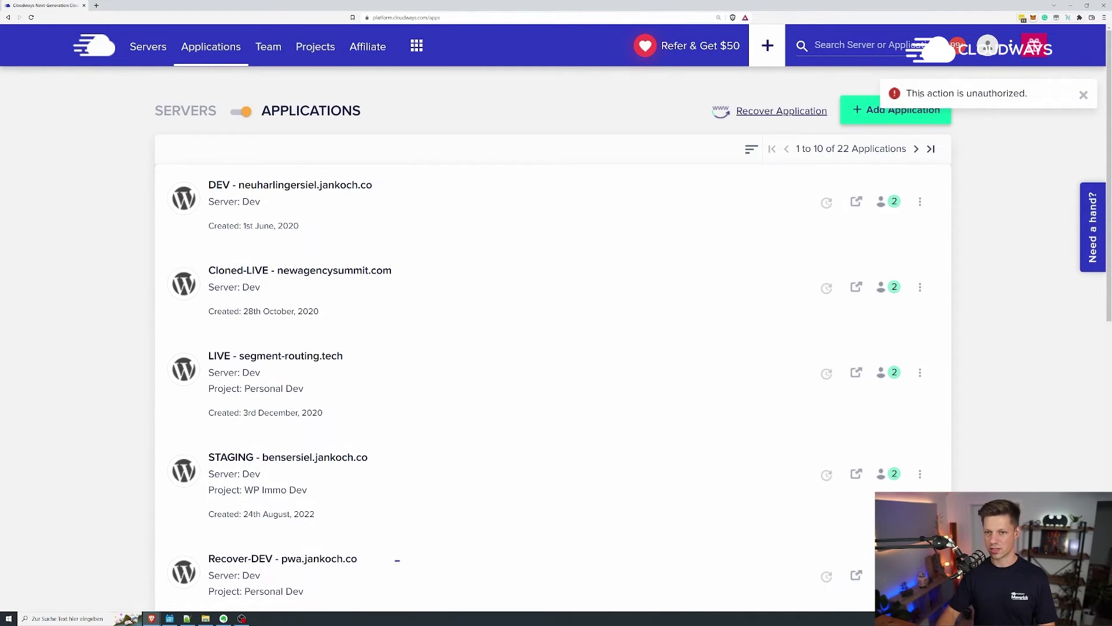
{"action": "left_click", "coordinate": [1083, 94]}
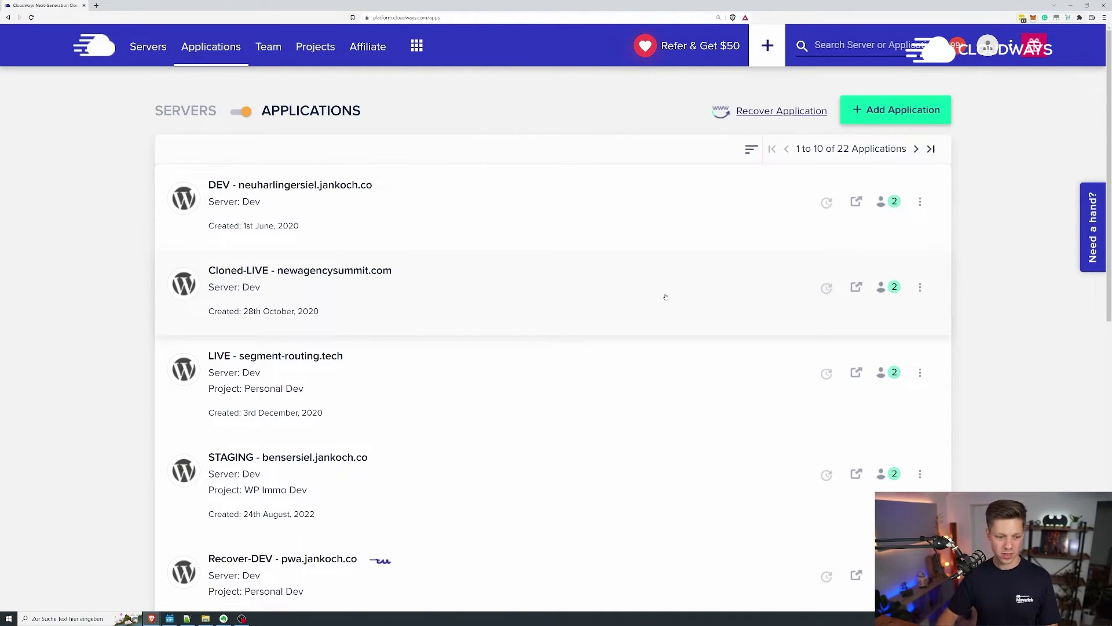
{"action": "scroll", "coordinate": [666, 297], "scroll_direction": "down", "scroll_amount": 2}
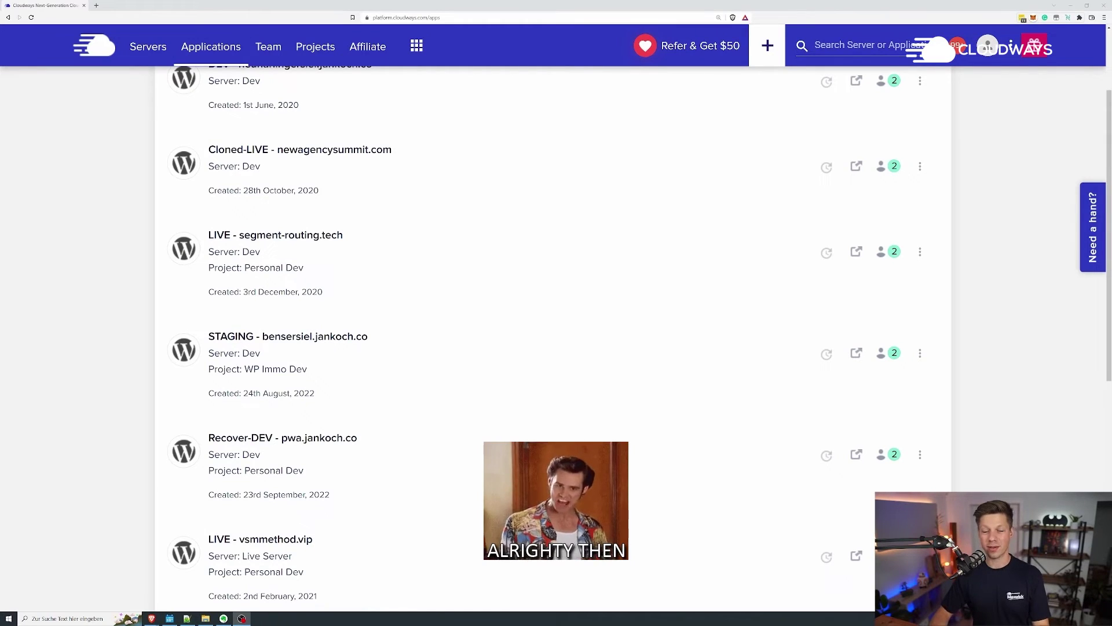
Open Recover-DEV - pwa.jankoch.co and launch its Application URL in a new tab
{"action": "left_click", "coordinate": [391, 451]}
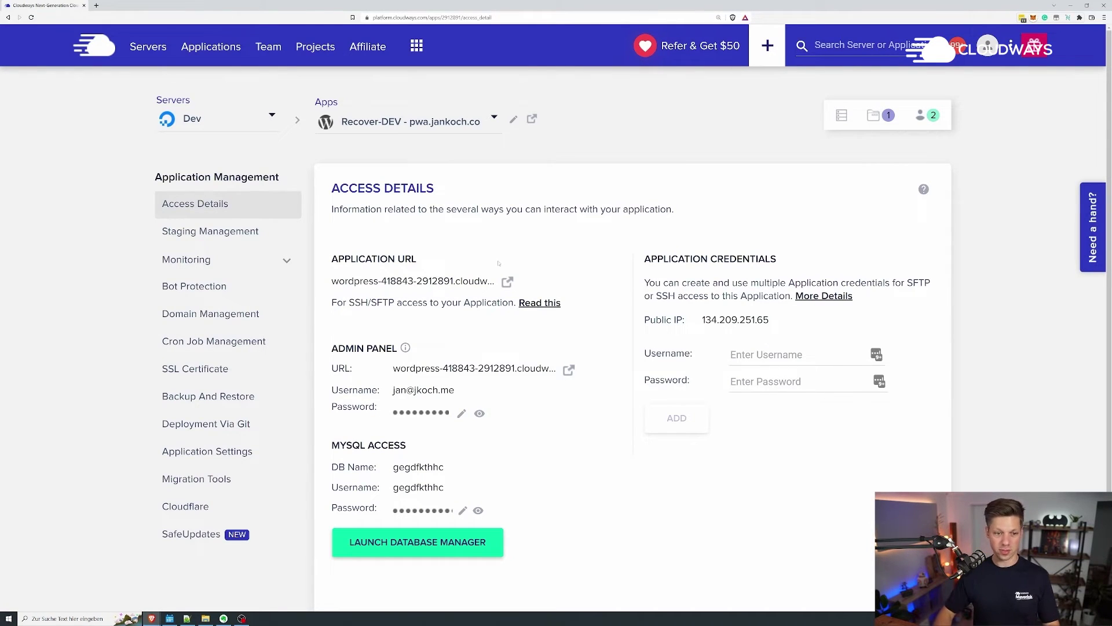
{"action": "left_click", "coordinate": [507, 282]}
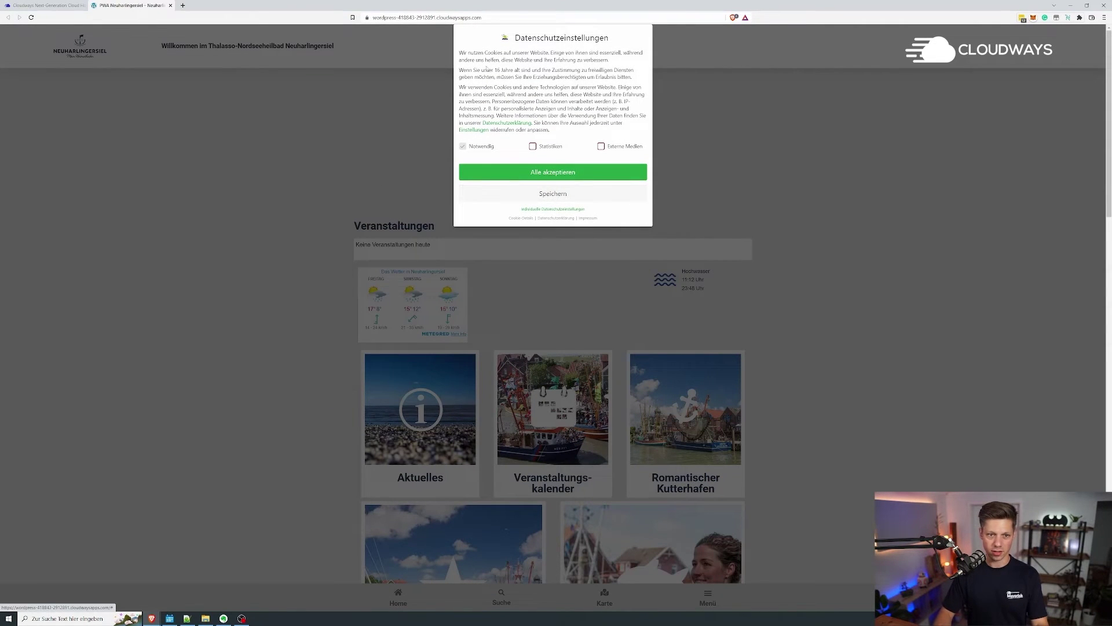
Dismiss the cookie prompt on the live site and go to the Outdoor Aktivitäten page
{"action": "left_click", "coordinate": [553, 193]}
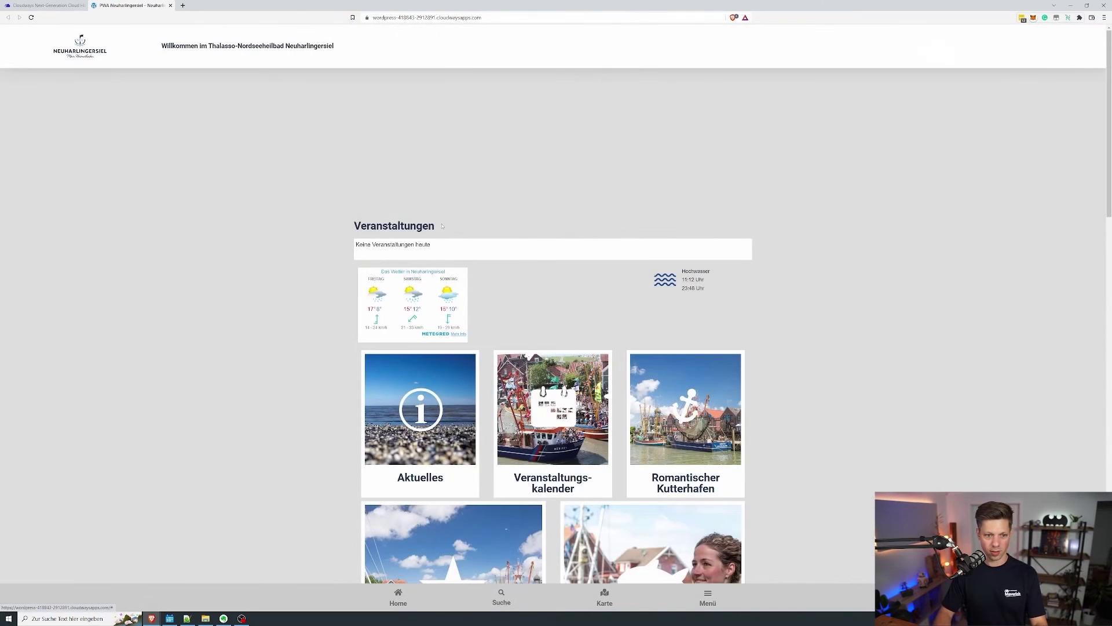
{"action": "mouse_move", "coordinate": [350, 248]}
{"action": "left_mouse_down"}
{"action": "mouse_move", "coordinate": [430, 247]}
{"action": "mouse_move", "coordinate": [373, 251]}
{"action": "left_mouse_up"}
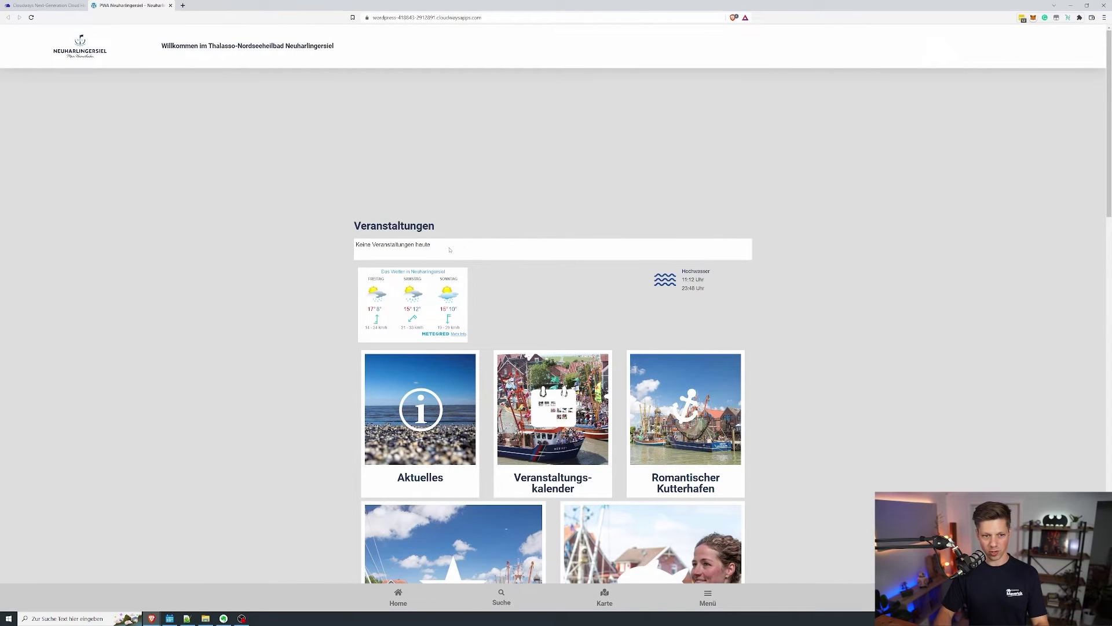
{"action": "left_click", "coordinate": [358, 245]}
{"action": "scroll", "coordinate": [435, 261], "scroll_direction": "down", "scroll_amount": 2}
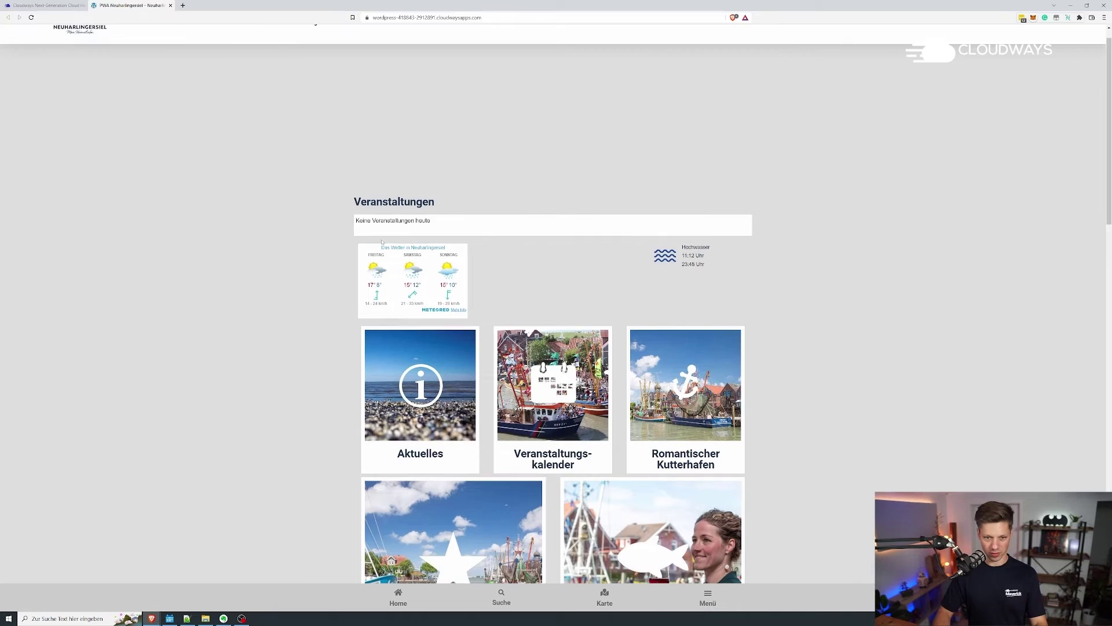
{"action": "scroll", "coordinate": [493, 254], "scroll_direction": "down", "scroll_amount": 2}
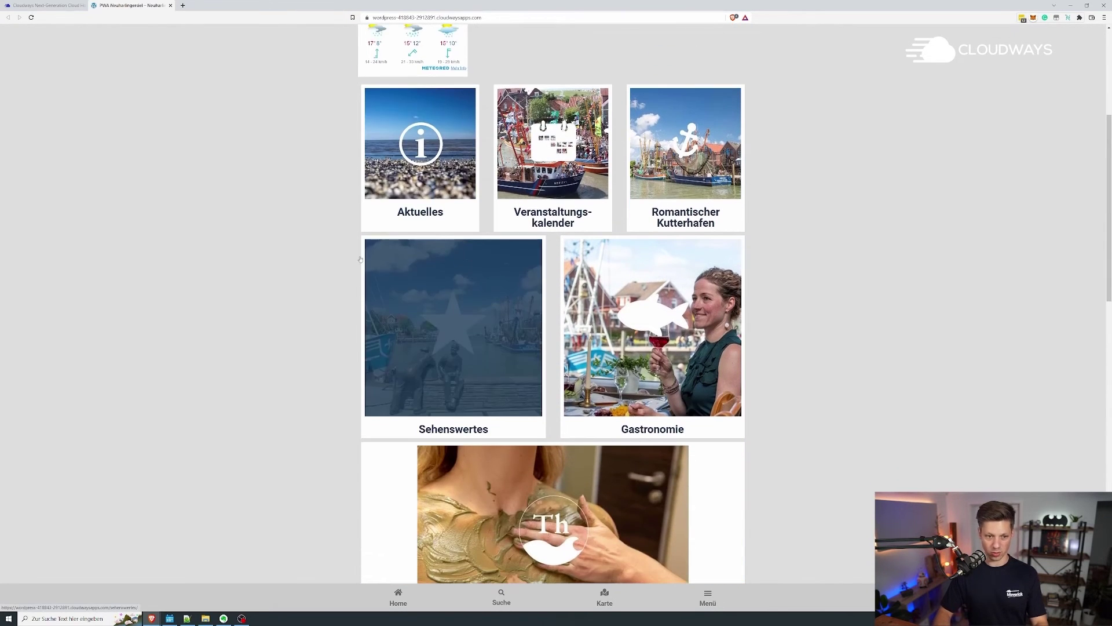
{"action": "scroll", "coordinate": [271, 258], "scroll_direction": "down", "scroll_amount": 2}
{"action": "scroll", "coordinate": [272, 259], "scroll_direction": "down", "scroll_amount": 2}
{"action": "scroll", "coordinate": [271, 258], "scroll_direction": "down", "scroll_amount": 4}
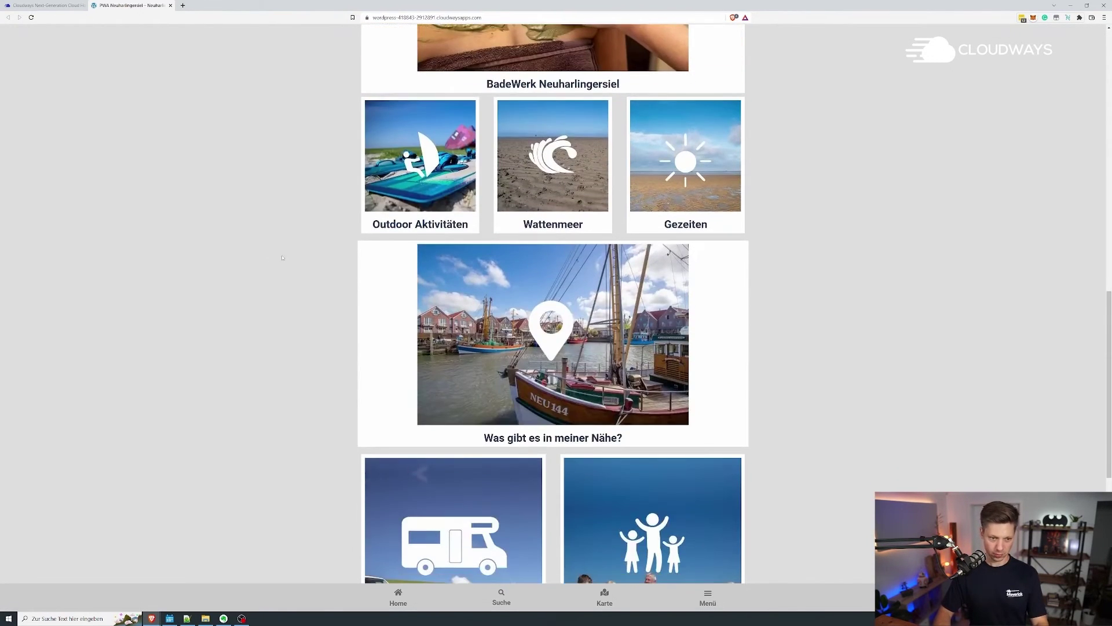
{"action": "left_click", "coordinate": [400, 165]}
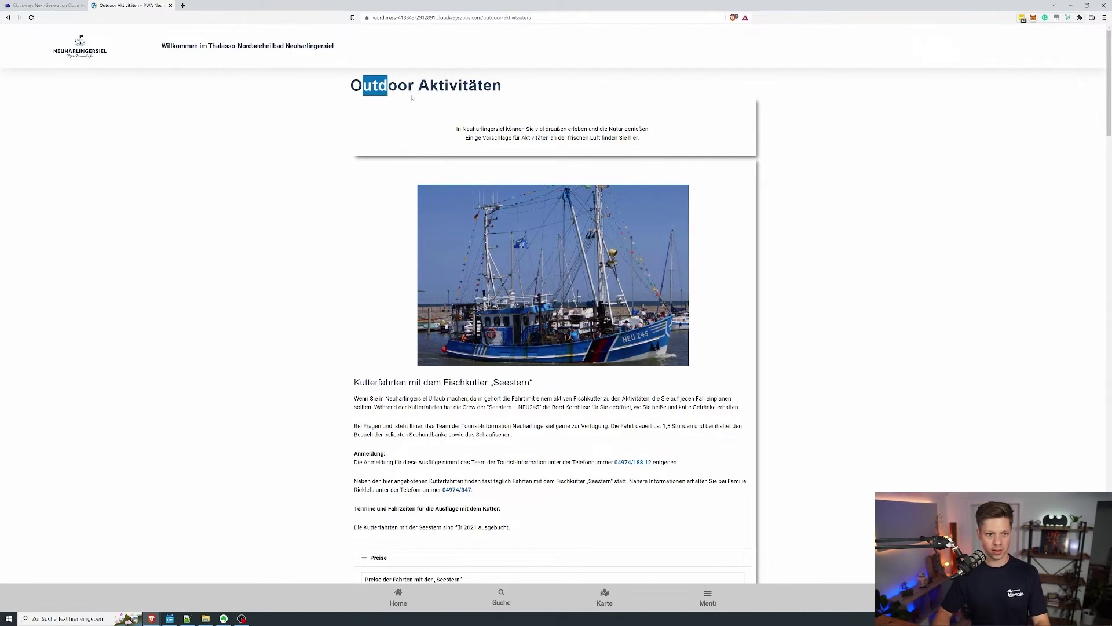
{"action": "left_click_drag", "start_coordinate": [351, 86], "coordinate": [643, 139]}
{"action": "scroll", "coordinate": [508, 223], "scroll_direction": "down", "scroll_amount": 3}
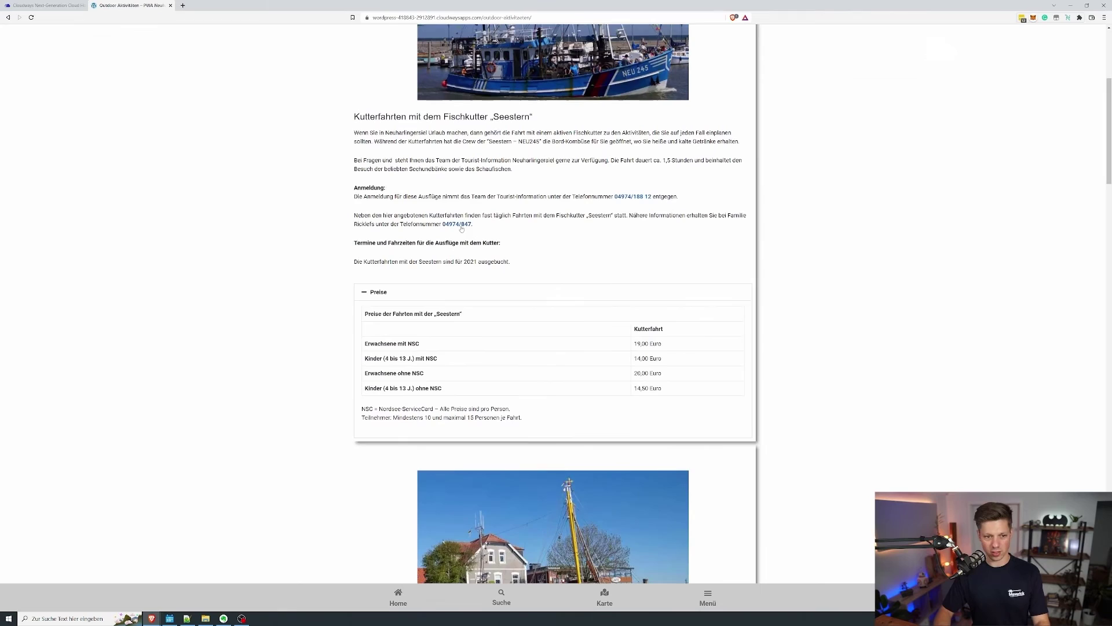
{"action": "scroll", "coordinate": [401, 307], "scroll_direction": "down", "scroll_amount": 1}
{"action": "scroll", "coordinate": [395, 314], "scroll_direction": "down", "scroll_amount": 2}
{"action": "scroll", "coordinate": [389, 324], "scroll_direction": "down", "scroll_amount": 3}
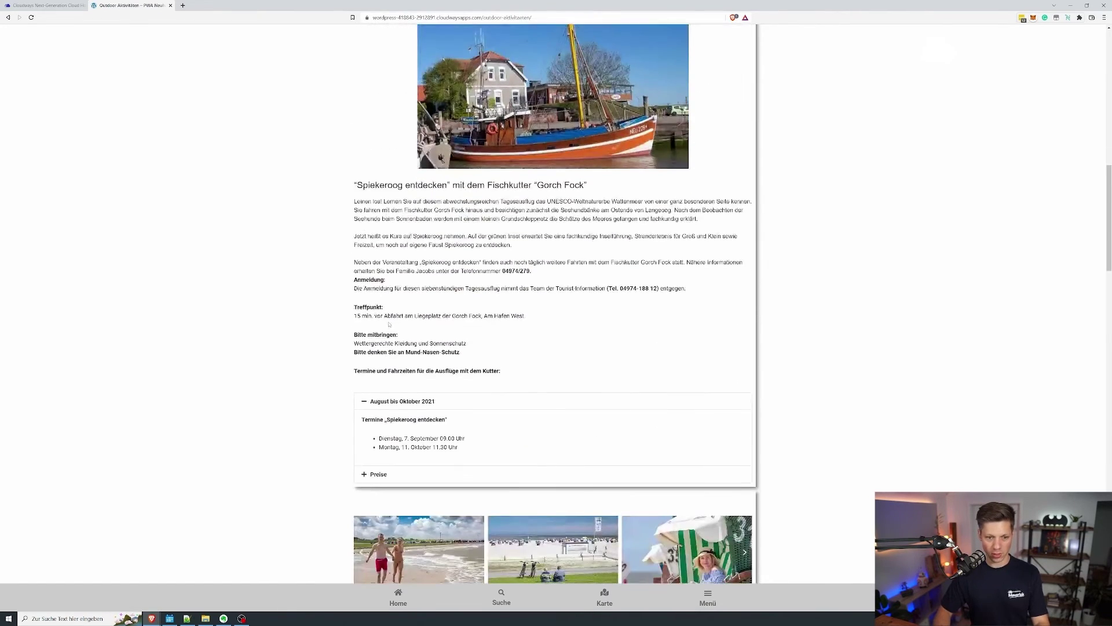
{"action": "left_click_drag", "start_coordinate": [351, 183], "coordinate": [382, 311]}
Flip through the beach photo gallery lightbox, then close the site's browser tab
{"action": "left_click", "coordinate": [382, 312]}
{"action": "scroll", "coordinate": [383, 311], "scroll_direction": "down", "scroll_amount": 3}
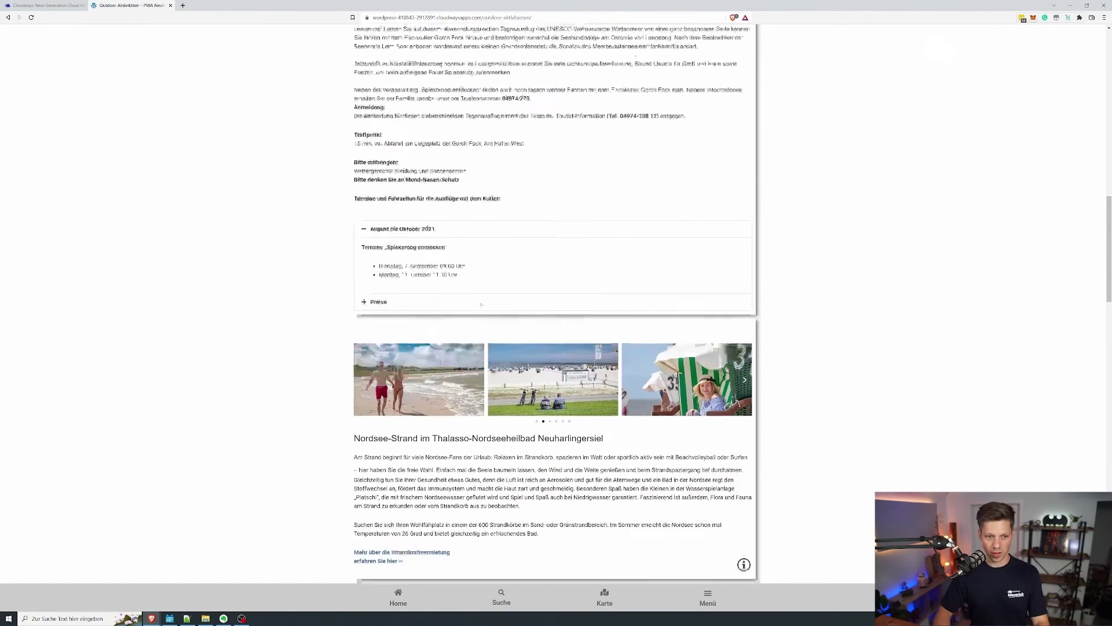
{"action": "left_click", "coordinate": [459, 278]}
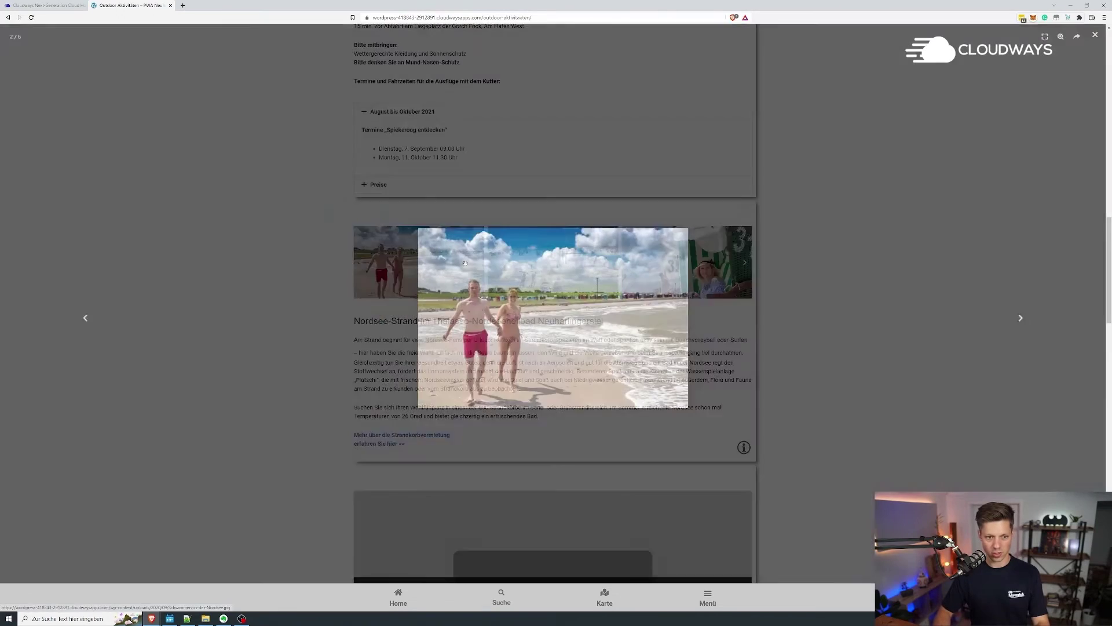
{"action": "left_click", "coordinate": [1022, 320]}
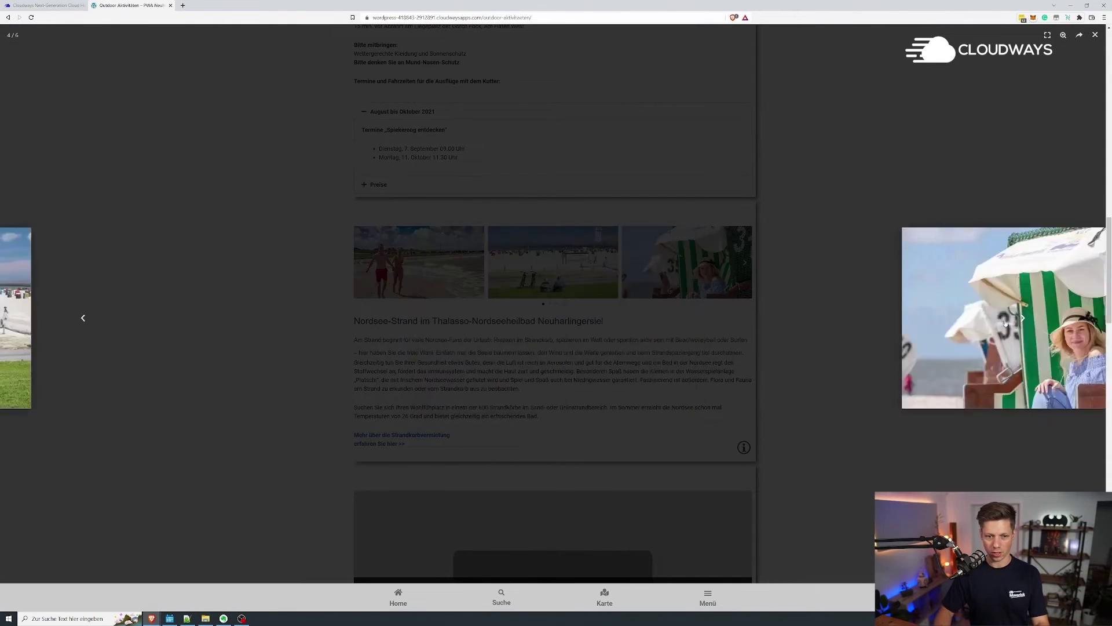
{"action": "left_click", "coordinate": [544, 157]}
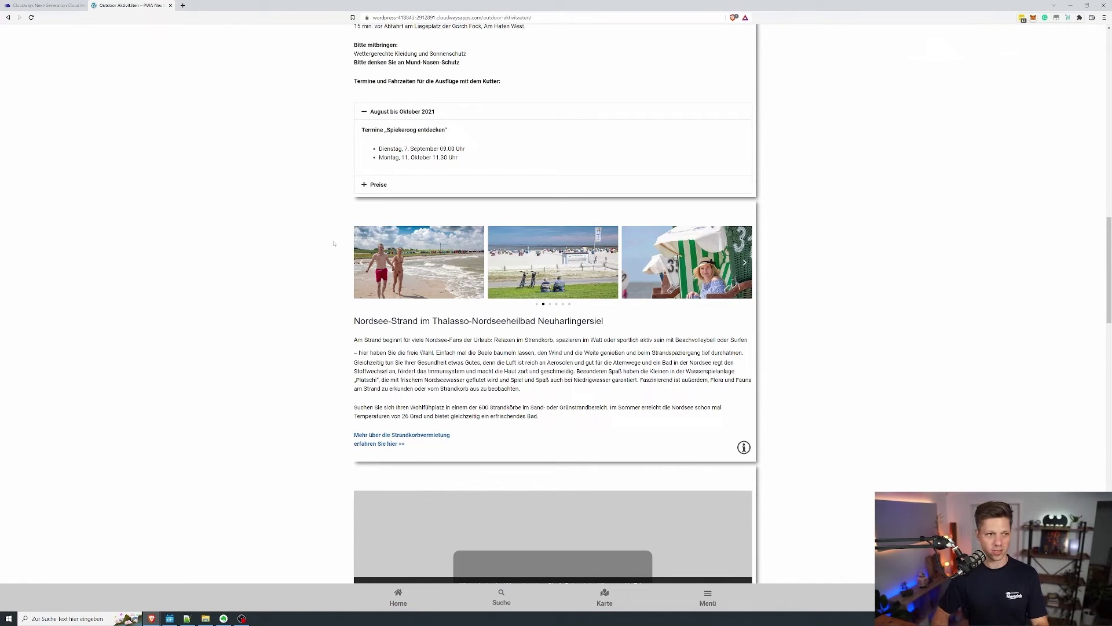
{"action": "scroll", "coordinate": [599, 235], "scroll_direction": "down", "scroll_amount": 1}
{"action": "scroll", "coordinate": [599, 236], "scroll_direction": "down", "scroll_amount": 3}
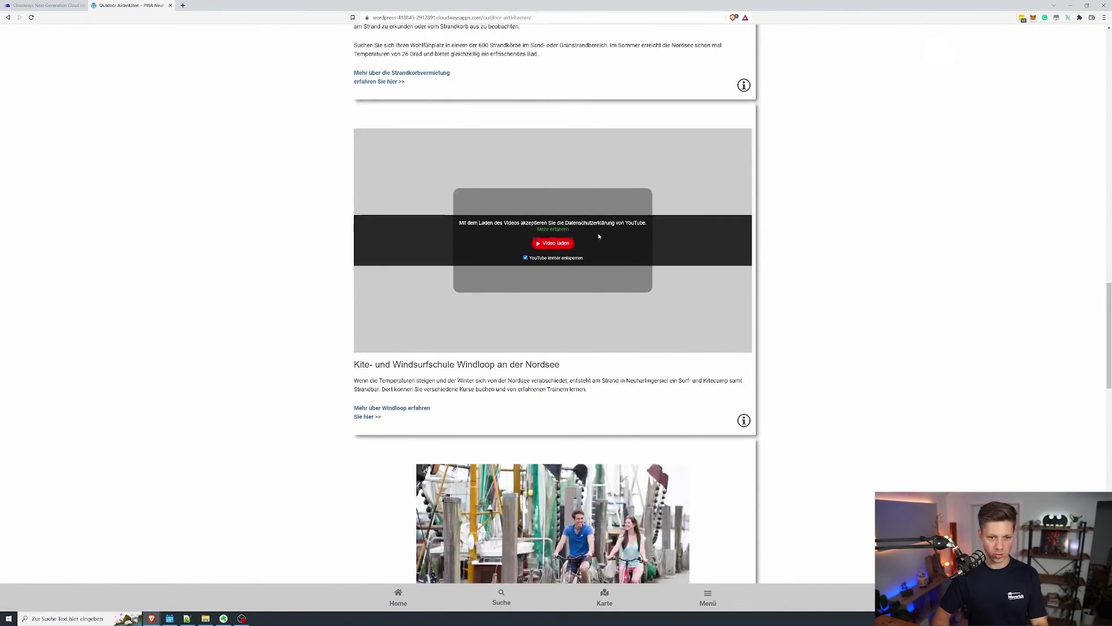
{"action": "left_click_drag", "start_coordinate": [632, 244], "coordinate": [460, 223]}
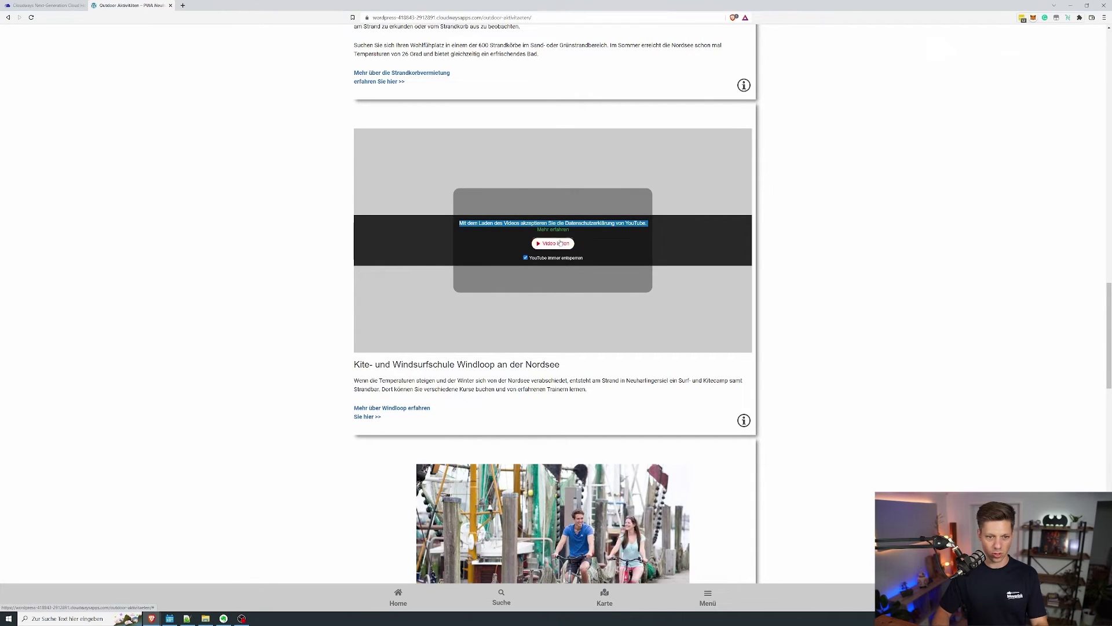
{"action": "left_click", "coordinate": [171, 6]}
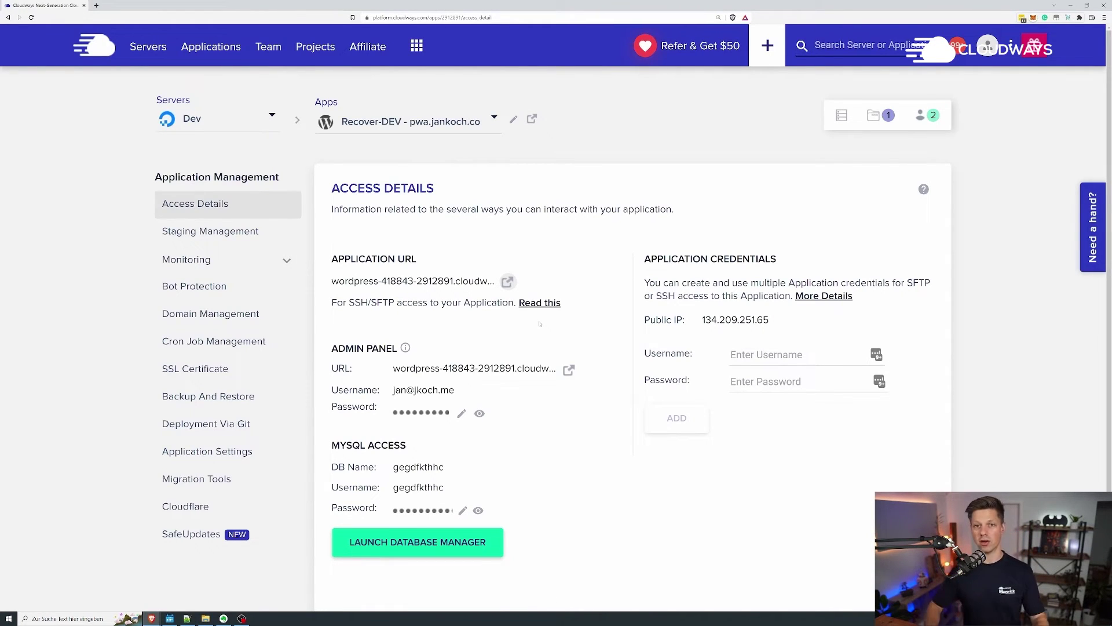
Remove the 'Recover-' prefix so the app is named DEV - pwa.jankoch.co, save, and go to Domain Management
{"action": "left_click", "coordinate": [378, 129]}
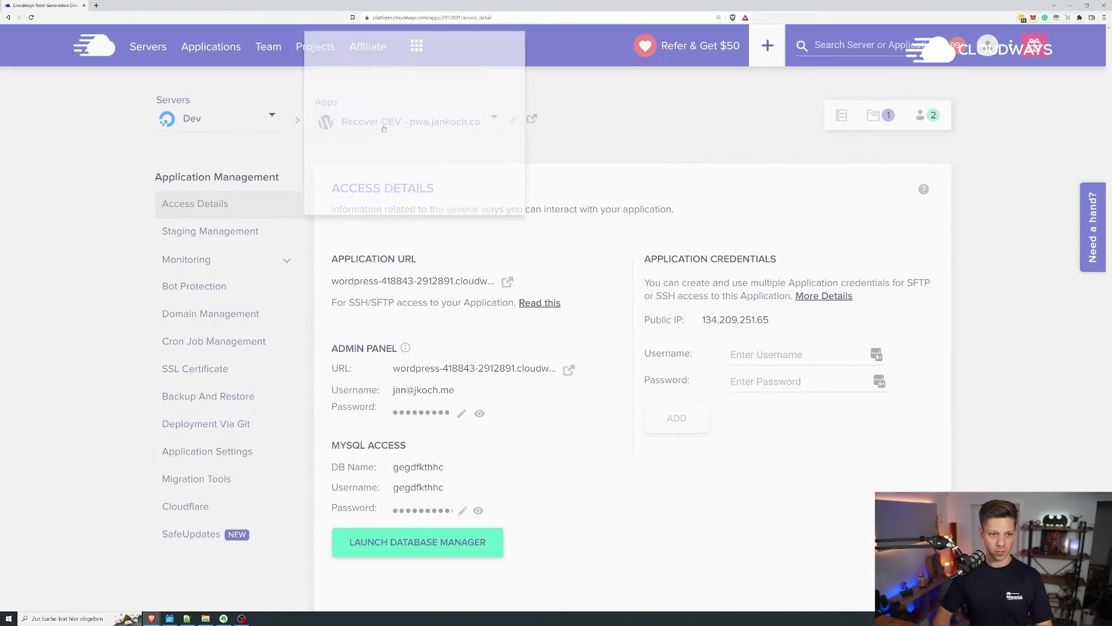
{"action": "left_click", "coordinate": [524, 102]}
{"action": "left_click", "coordinate": [460, 119]}
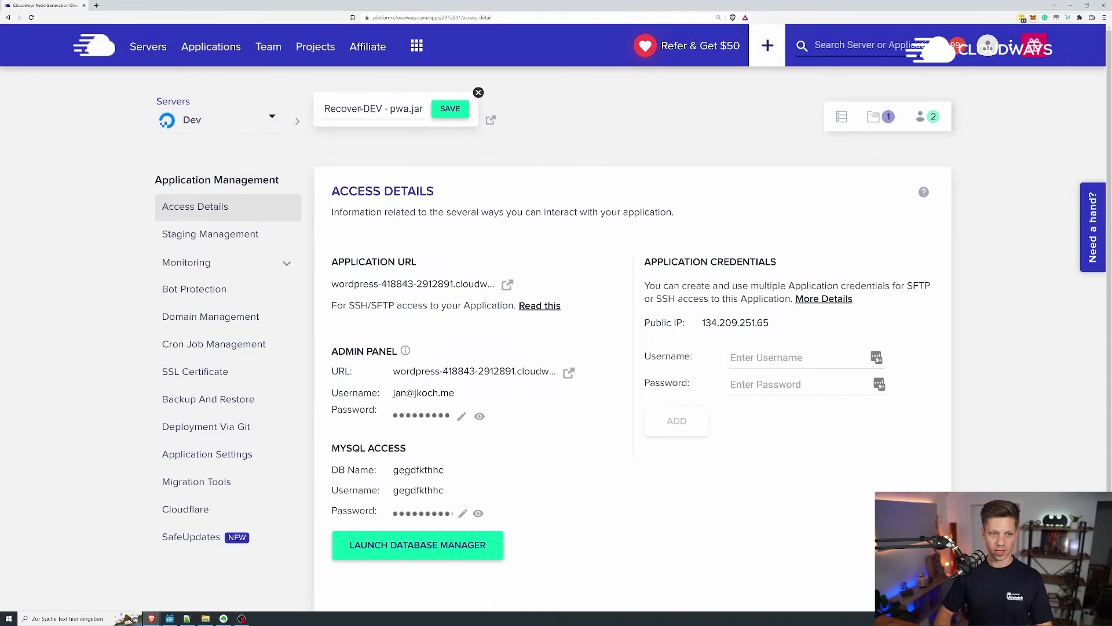
{"action": "key", "text": "shift+Home"}
{"action": "key", "text": "BackSpace"}
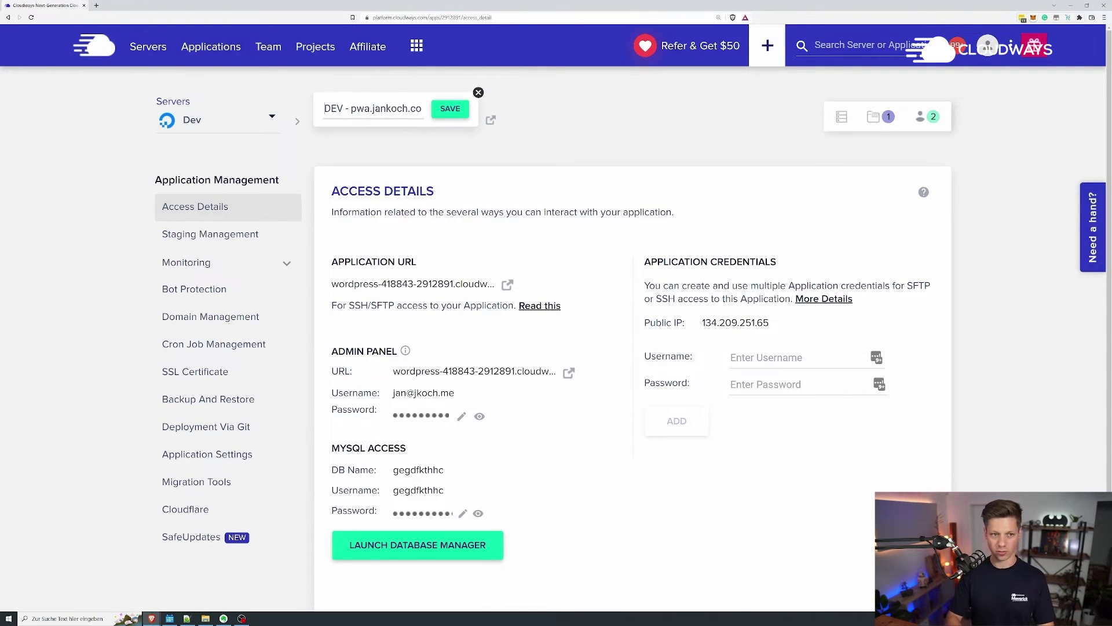
{"action": "key", "text": "Return"}
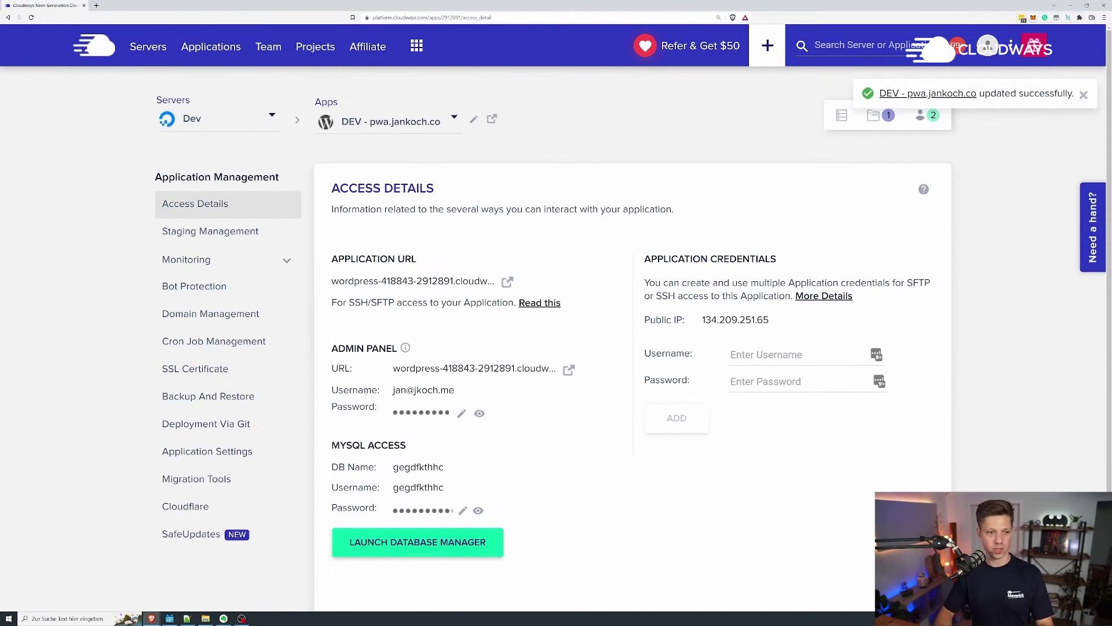
{"action": "left_click", "coordinate": [224, 326]}
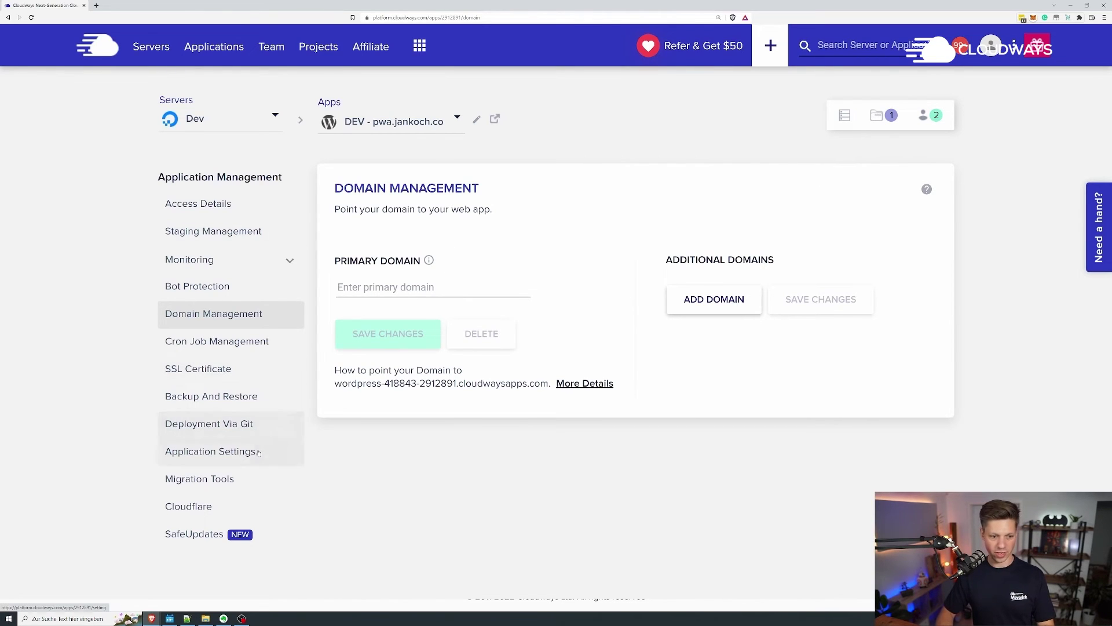
Review the General tab of Application Settings, then return to Access Details
{"action": "left_click", "coordinate": [227, 451]}
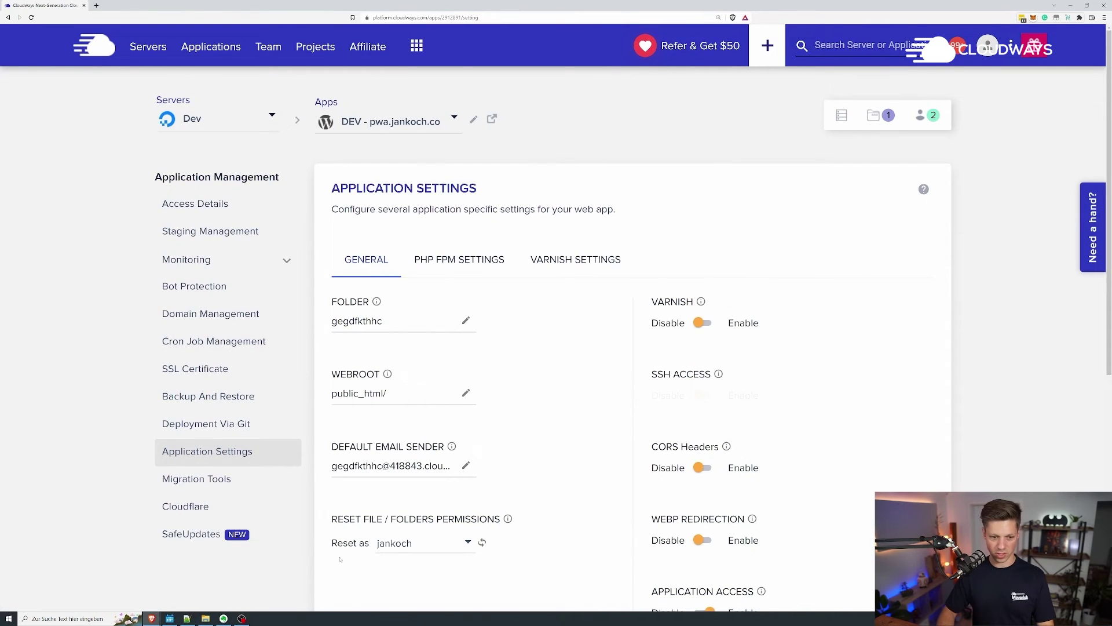
{"action": "scroll", "coordinate": [398, 545], "scroll_direction": "down", "scroll_amount": 1}
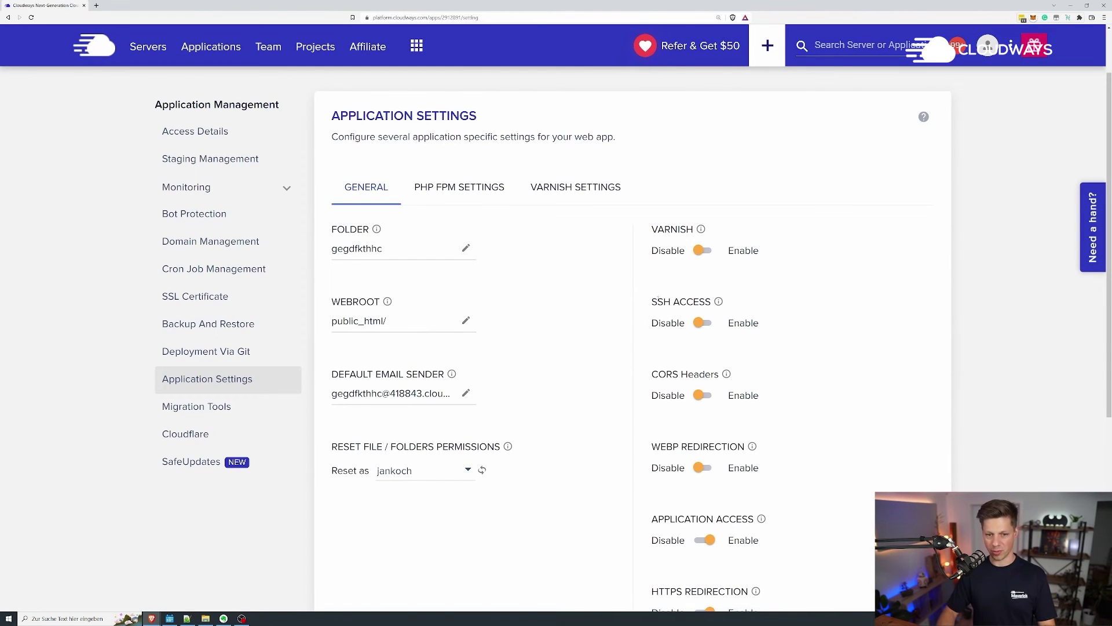
{"action": "scroll", "coordinate": [701, 323], "scroll_direction": "down", "scroll_amount": 1}
{"action": "scroll", "coordinate": [700, 324], "scroll_direction": "down", "scroll_amount": 1}
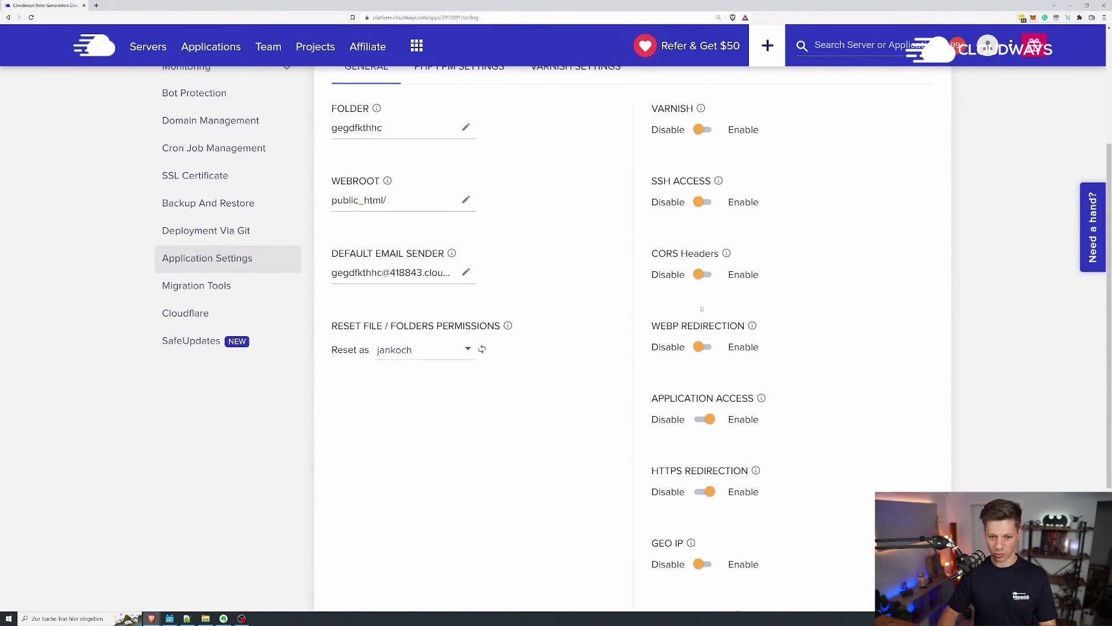
{"action": "scroll", "coordinate": [701, 323], "scroll_direction": "down", "scroll_amount": 1}
{"action": "scroll", "coordinate": [700, 324], "scroll_direction": "up", "scroll_amount": 1}
{"action": "scroll", "coordinate": [700, 323], "scroll_direction": "down", "scroll_amount": 2}
{"action": "scroll", "coordinate": [700, 323], "scroll_direction": "up", "scroll_amount": 5}
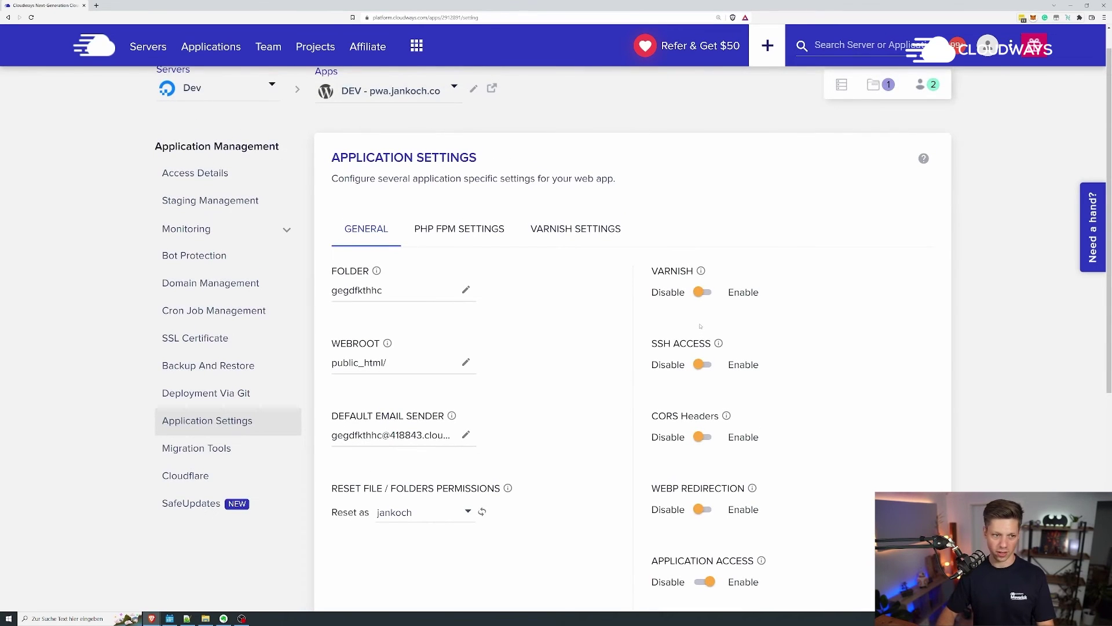
{"action": "left_click", "coordinate": [218, 175]}
{"action": "scroll", "coordinate": [219, 177], "scroll_direction": "down", "scroll_amount": 1}
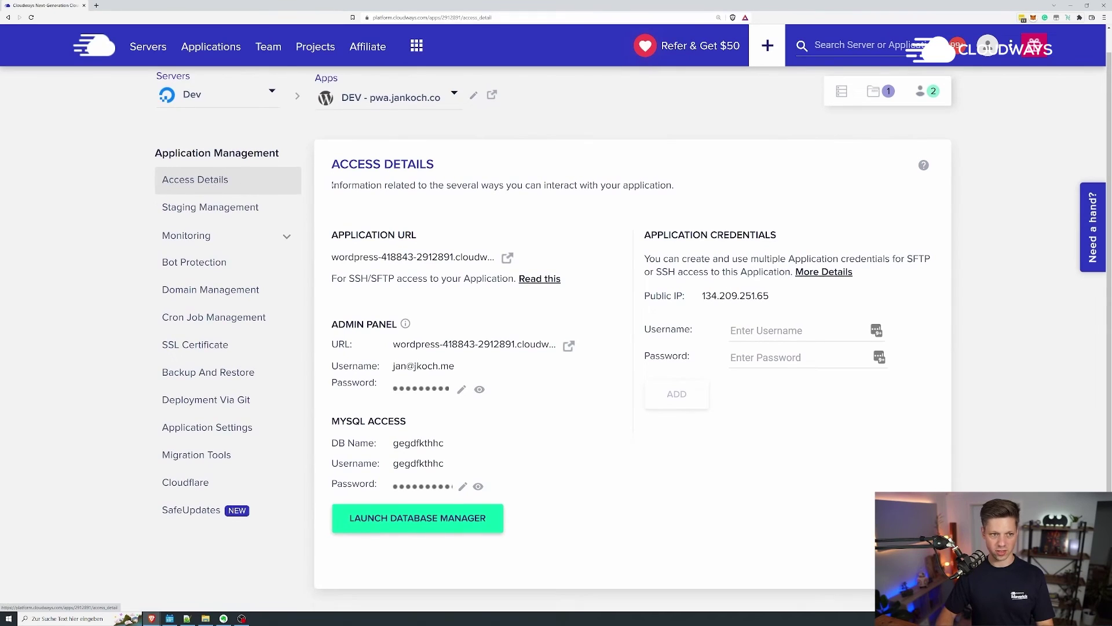